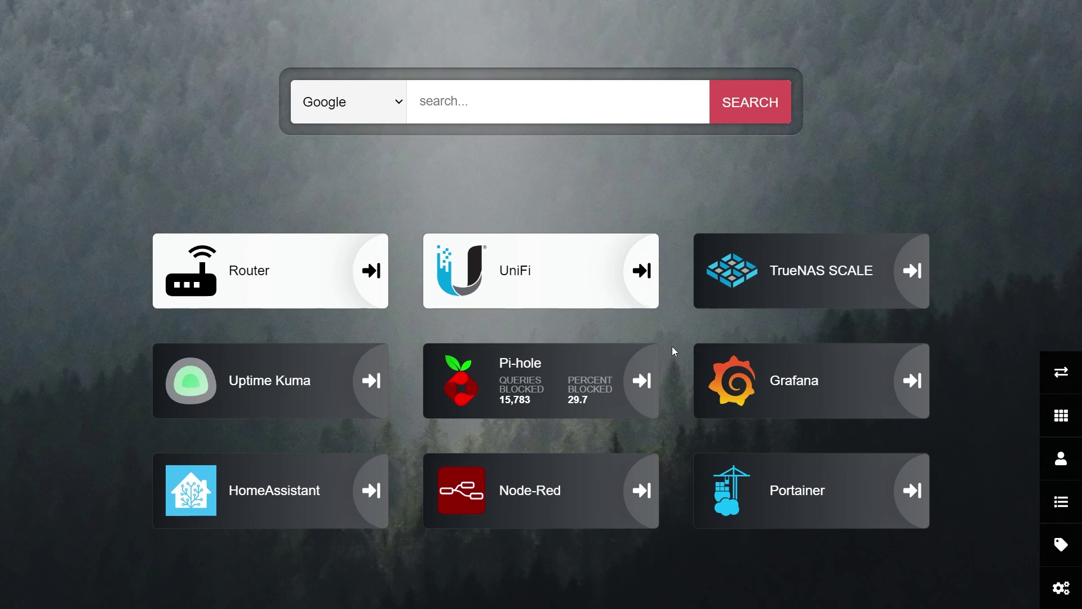
Log in to the Pi-hole admin page with the saved password and view the 24-hour query charts.
click(606, 377)
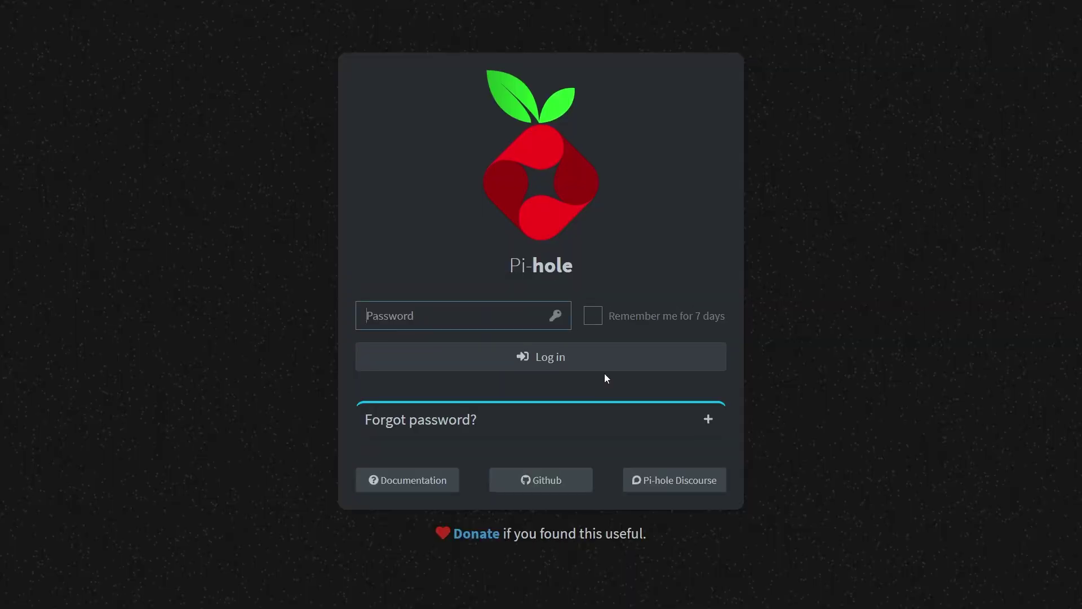
click(462, 352)
click(557, 358)
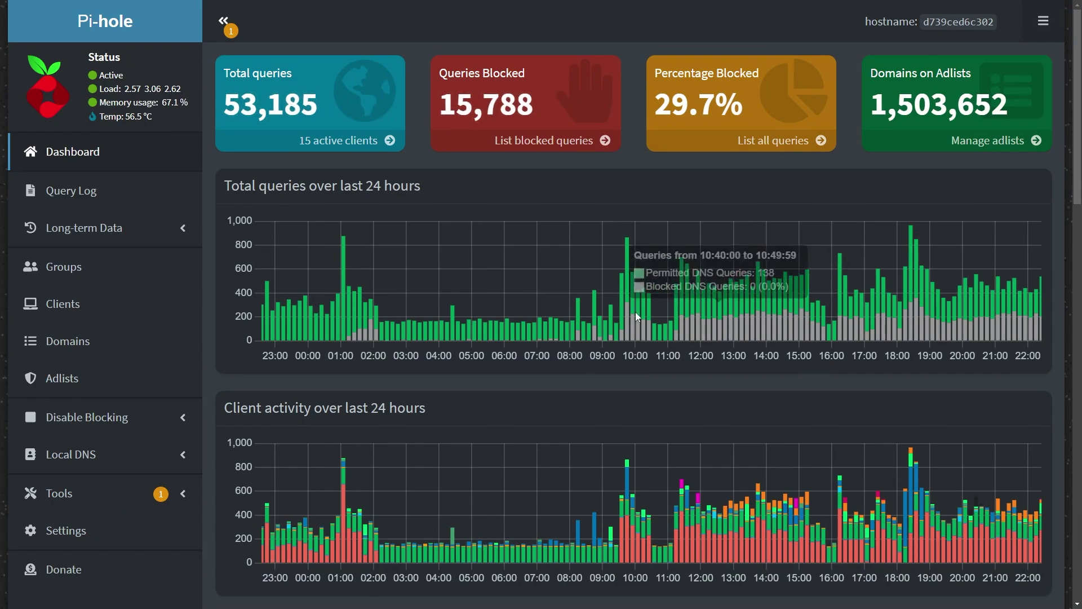
mouse_move(603, 312)
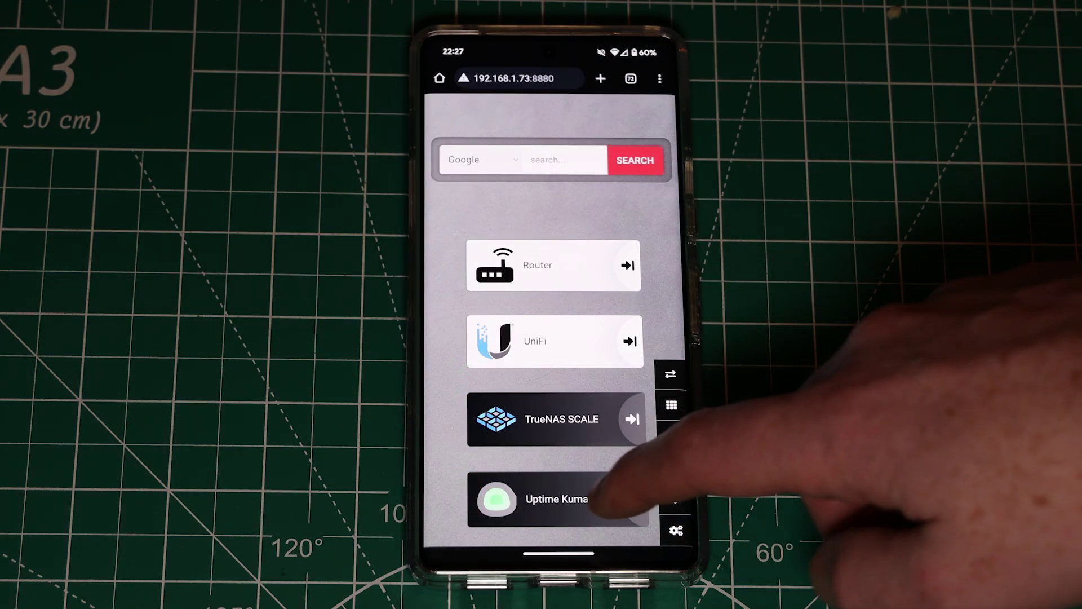
Scroll through the shell output in the Pi's terminal session.
scroll(581, 395, down, 5)
scroll(581, 389, down, 3)
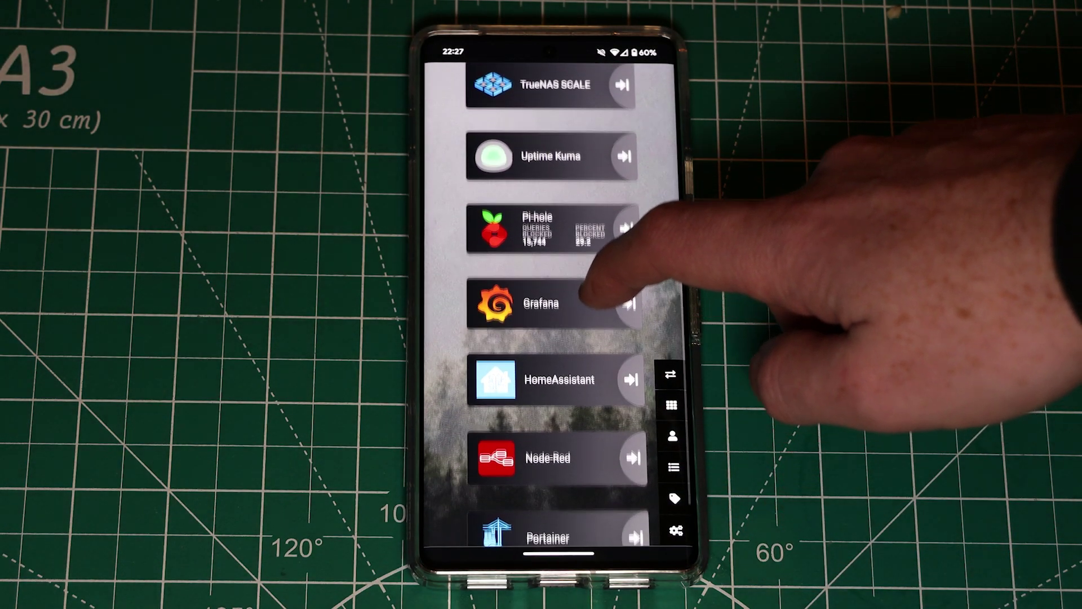
scroll(614, 254, up, 6)
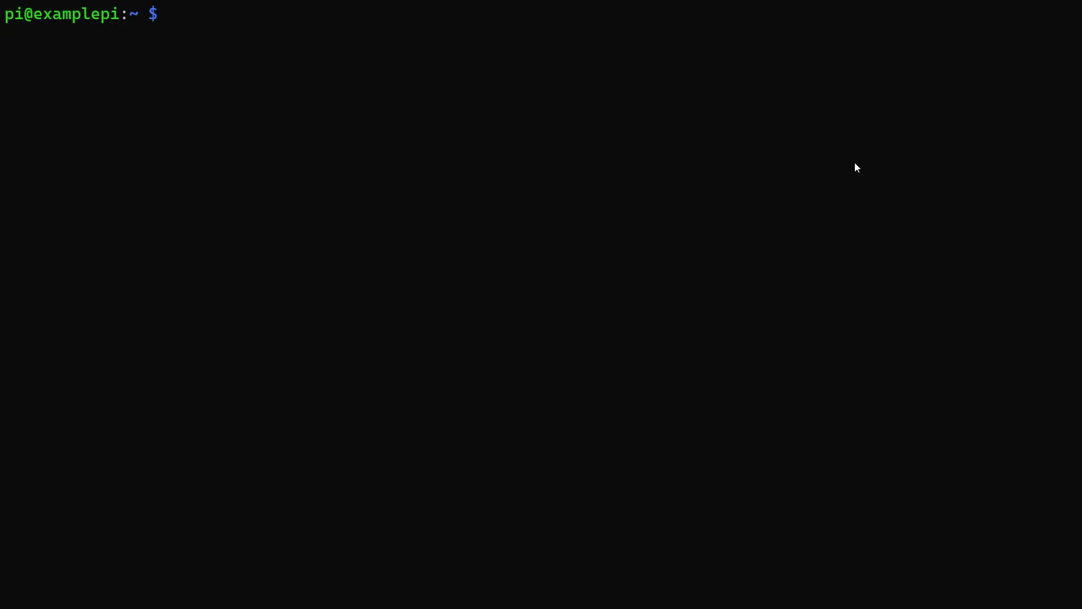
Download the Docker install script and run it with sudo sh install-docker.sh.
text(curl -fsSL https://get.docker.com -o install-docker.sh)
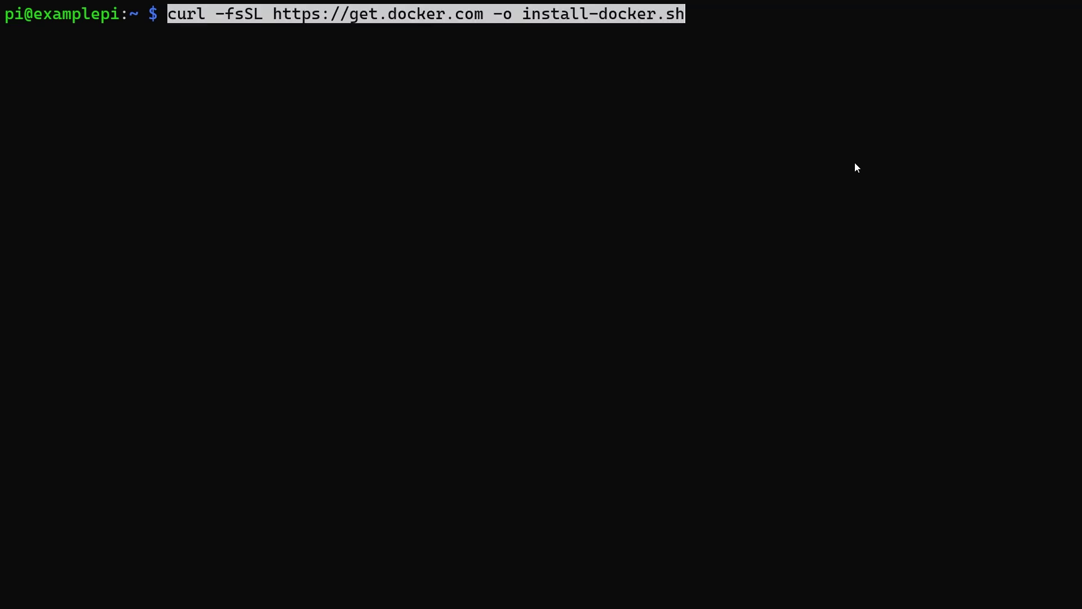
key(Return)
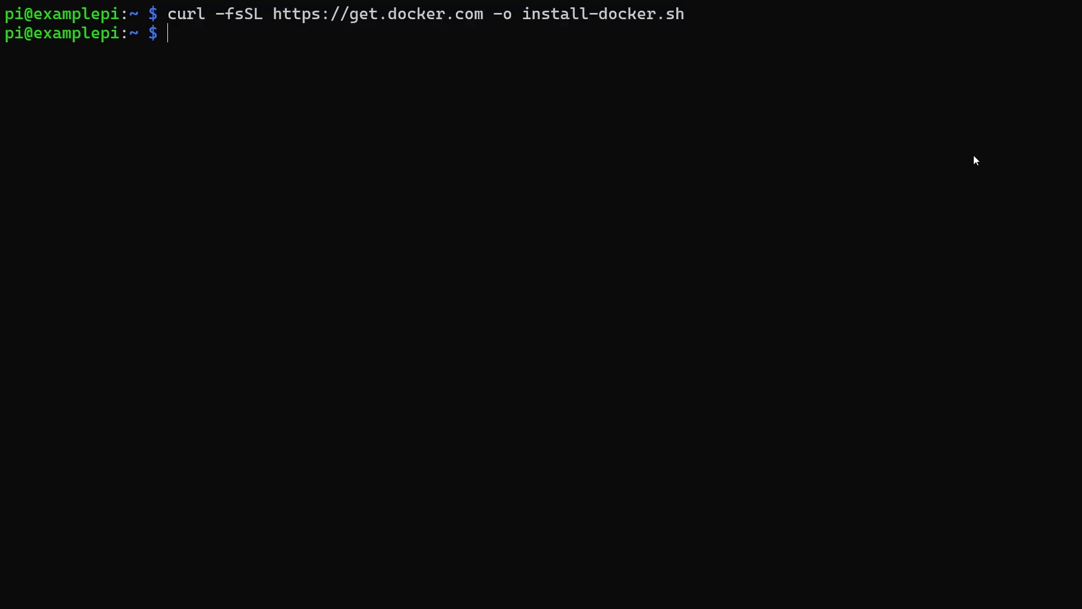
text(ls)
key(Return)
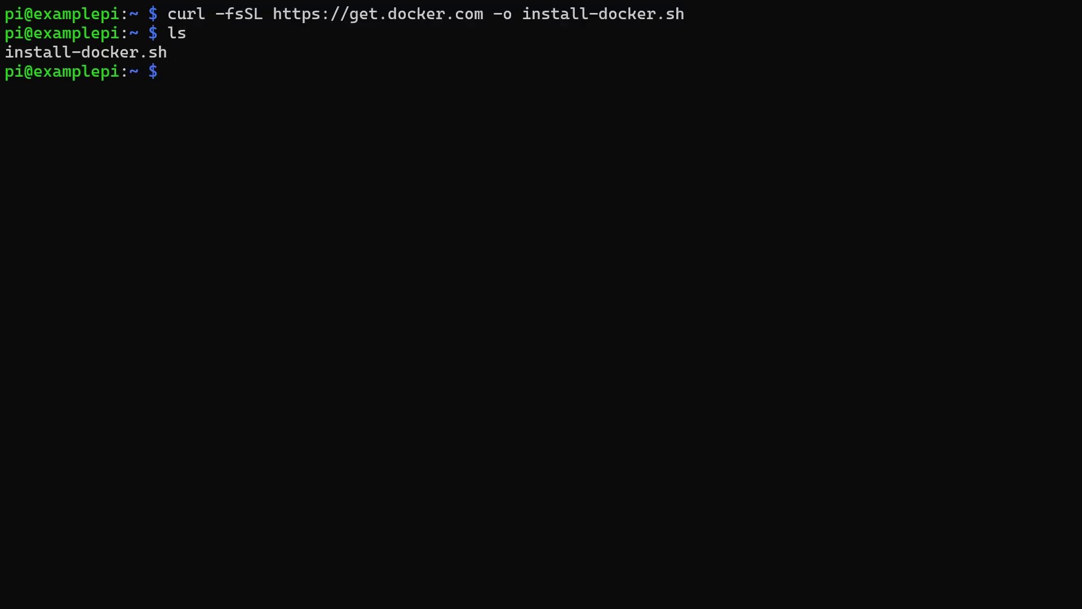
text(sudo sh)
key(Tab)
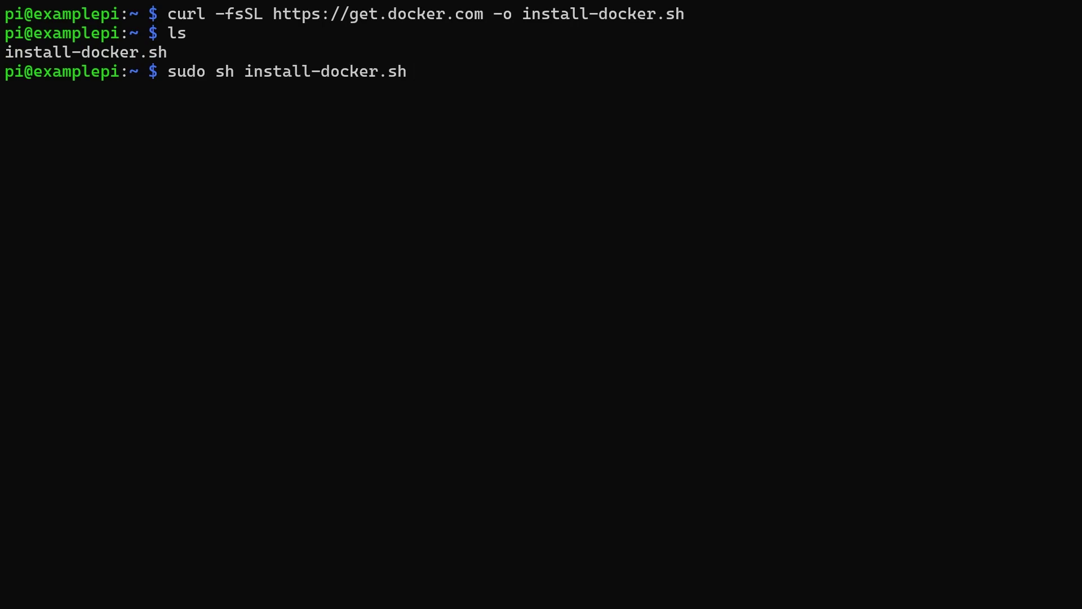
key(Return)
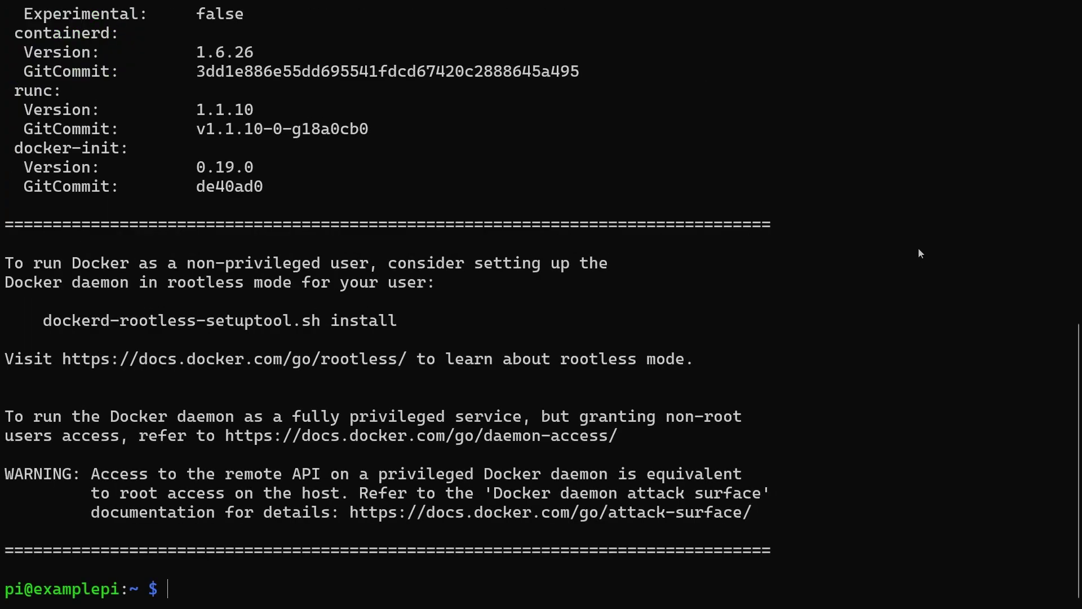
Add pi to the docker group, log in again as pi and confirm Docker 24.0.7.
text(sudo usermo)
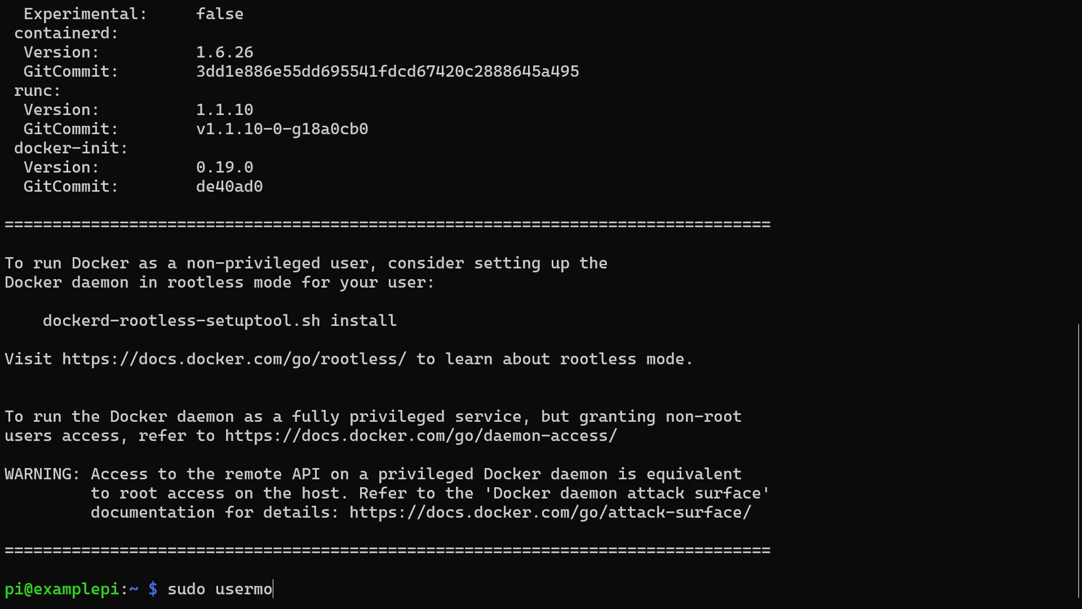
text(d -aG docker pi)
key(Return)
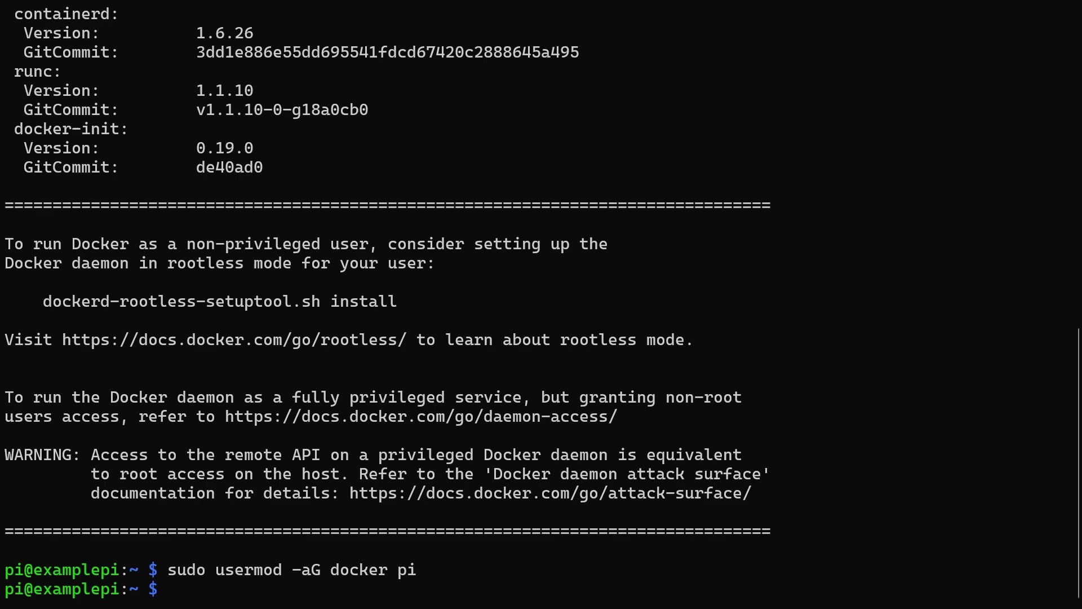
text(sudo su - pi)
key(Return)
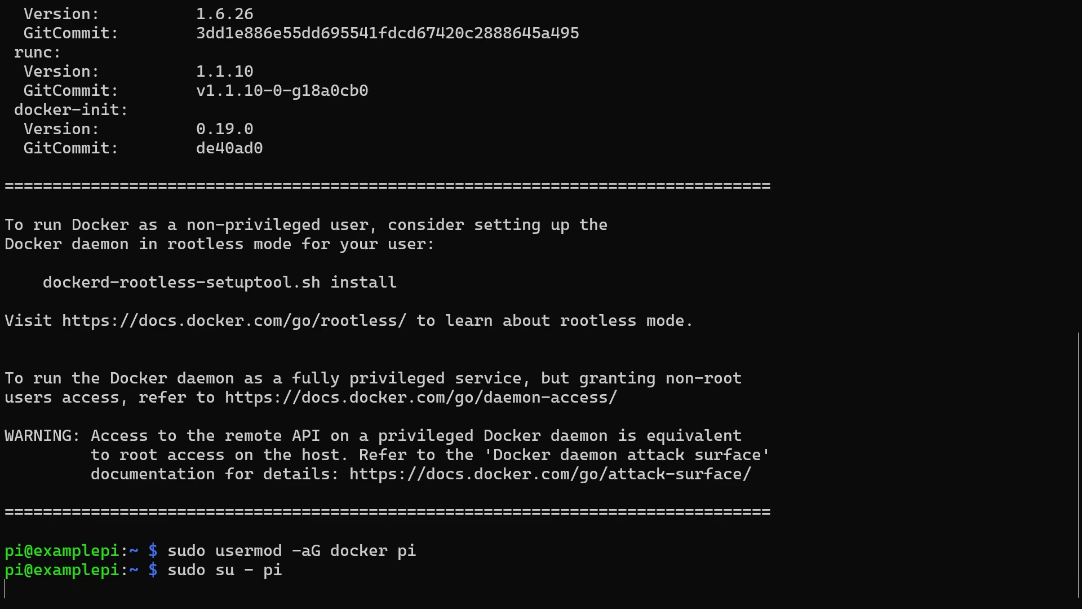
text(docker --version)
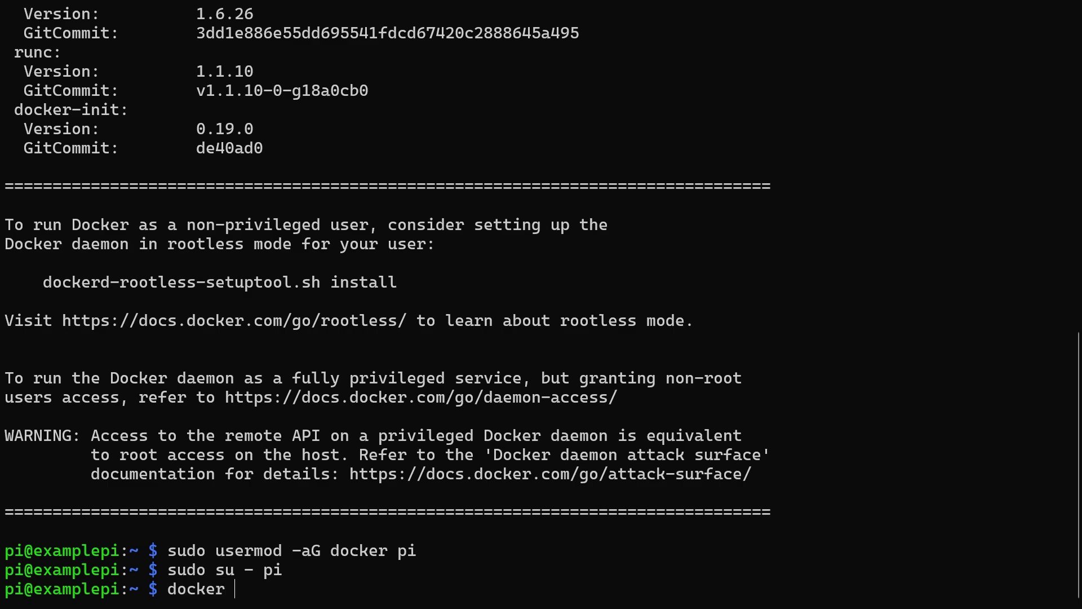
key(Return)
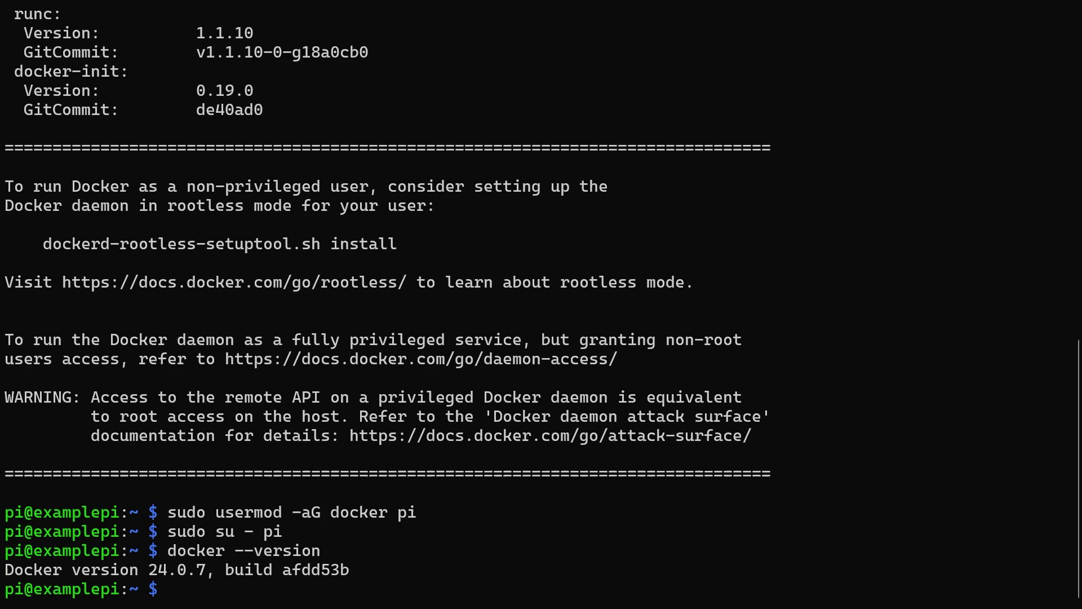
Clear the screen and confirm Docker Compose v2.21.0 with docker compose version.
key(ctrl+l)
text(docker )
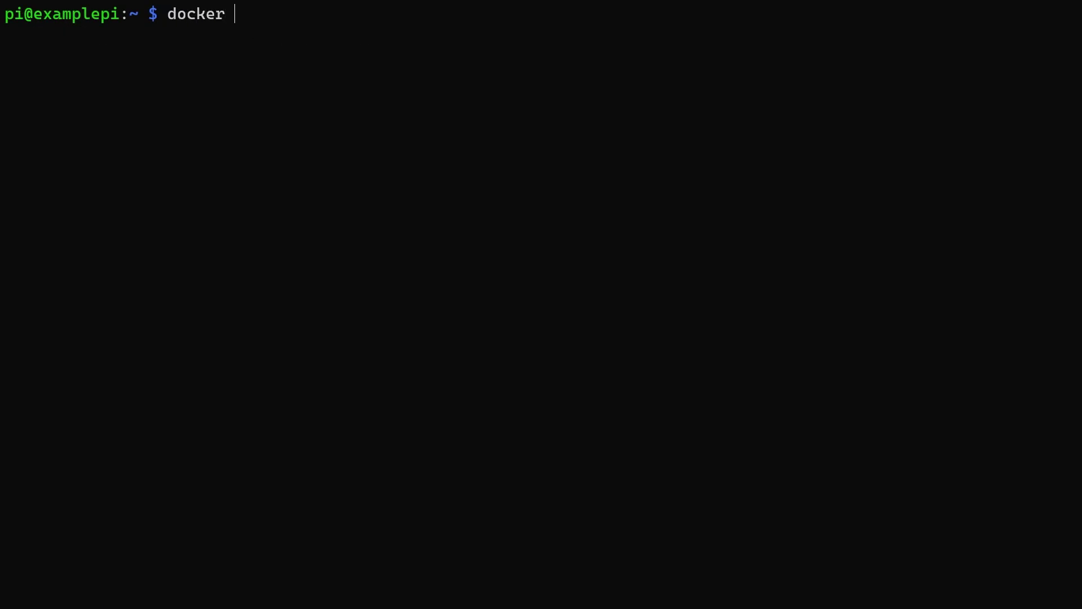
text(compose --vers)
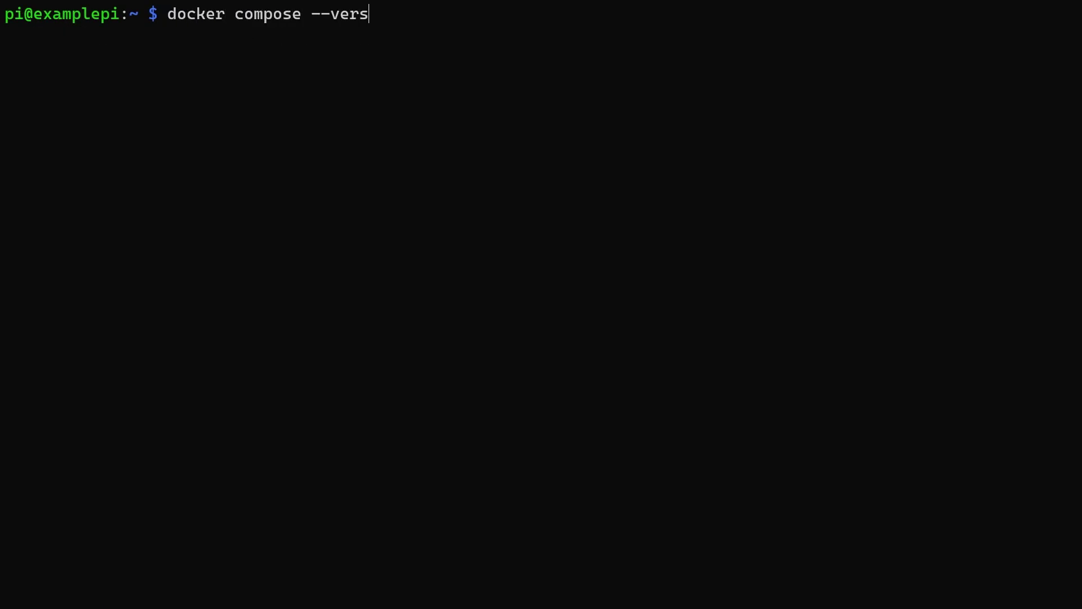
text(ion)
key(Left)
key(Left)
key(Left)
key(Left)
key(Left)
key(Left)
key(Left)
key(BackSpace)
key(BackSpace)
key(Return)
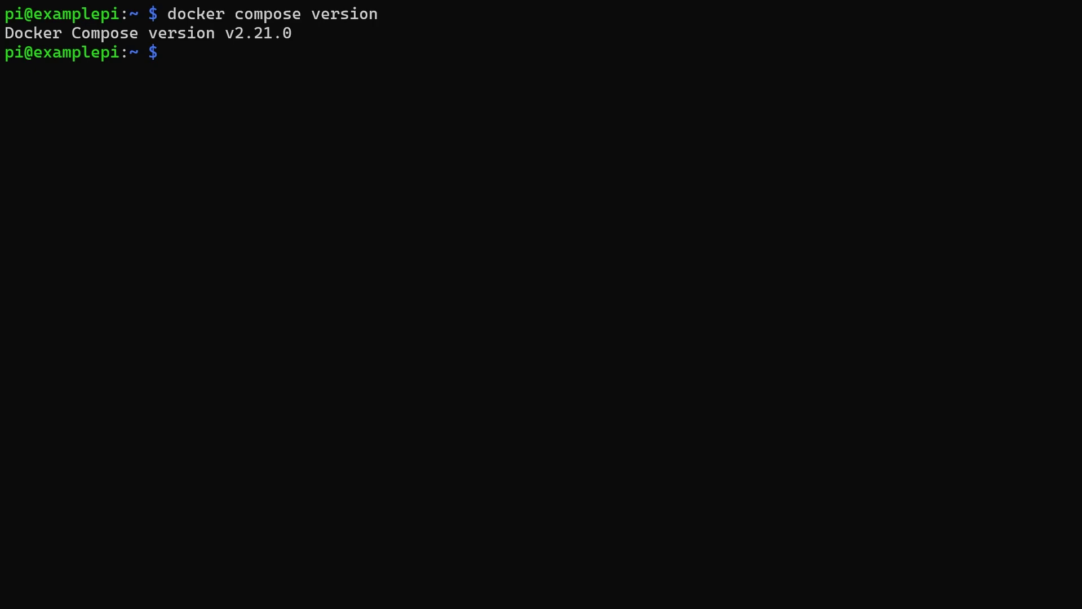
Create an example folder, move into it and start nano on docker-compose.yml.
text(mkdir example)
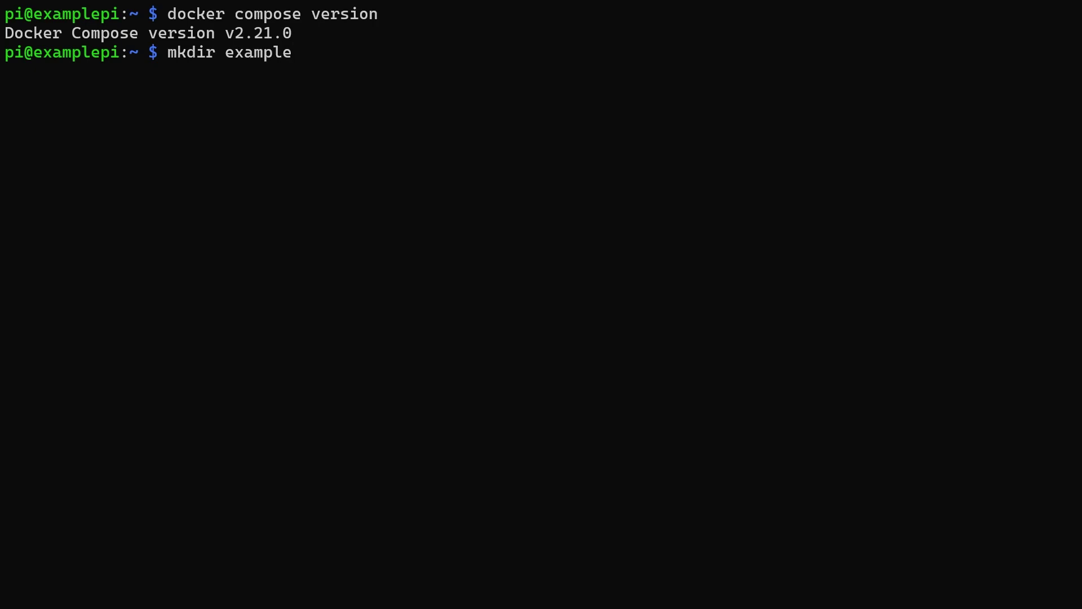
key(Return)
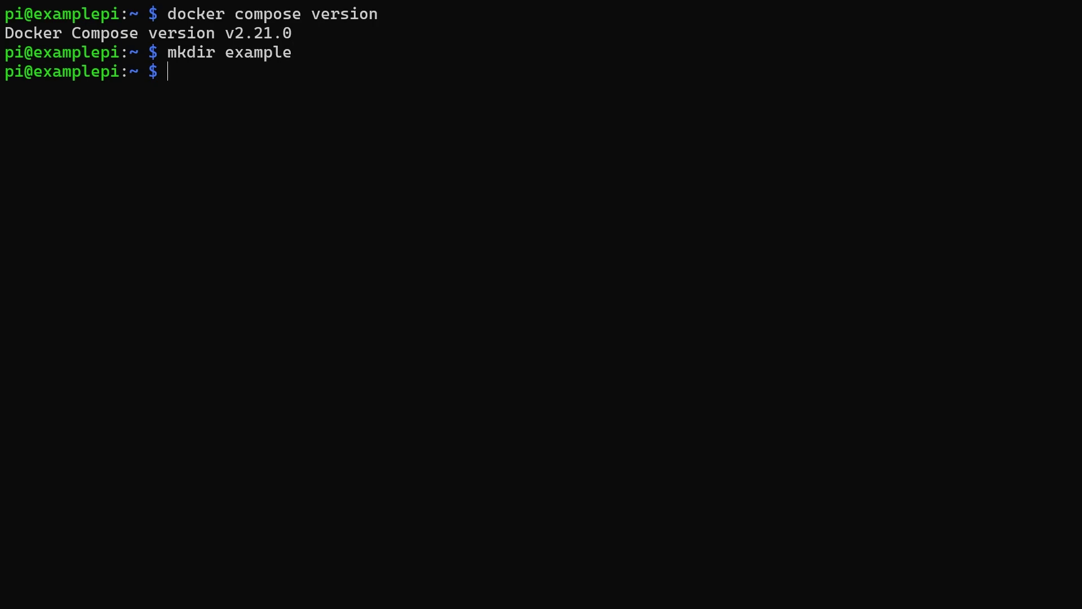
text(cd example/)
key(Return)
text(nano )
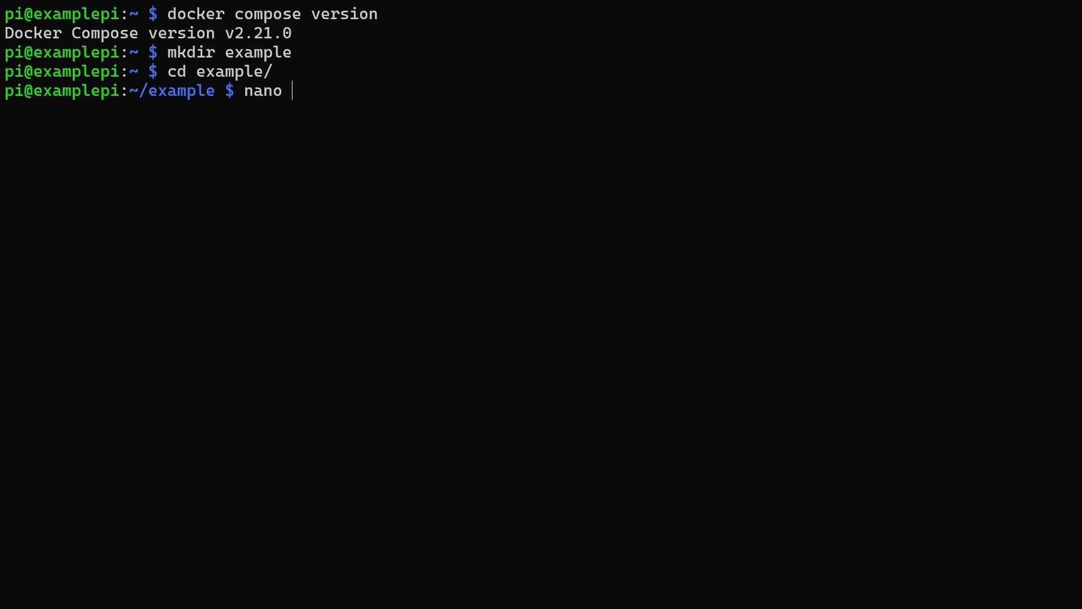
text(docker-compose.yml)
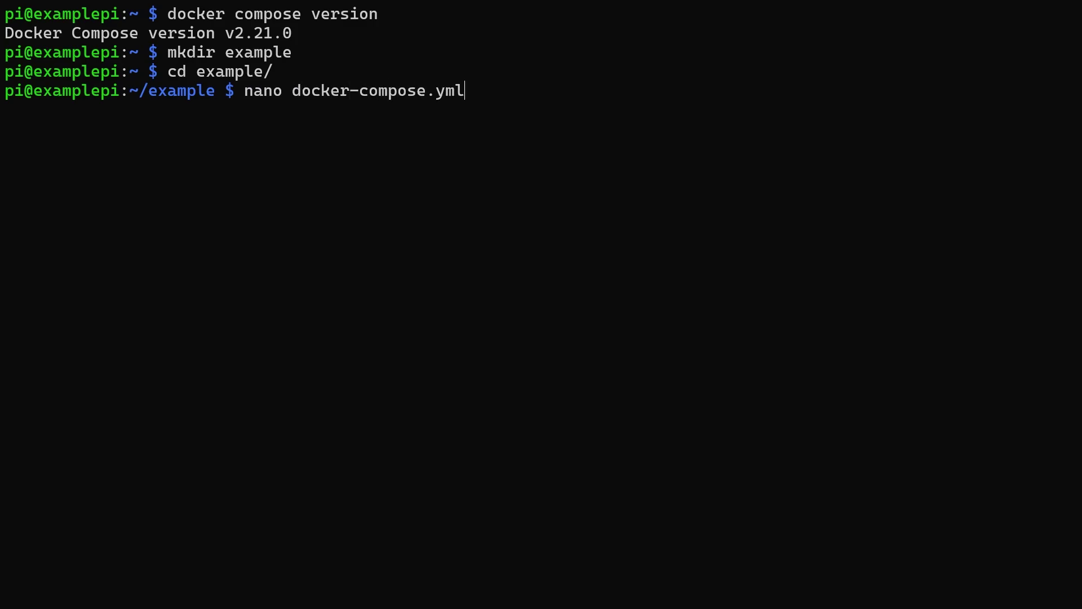
Paste the Heimdall service definition with ports 80 and 443 into docker-compose.yml and exit nano.
key(Return)
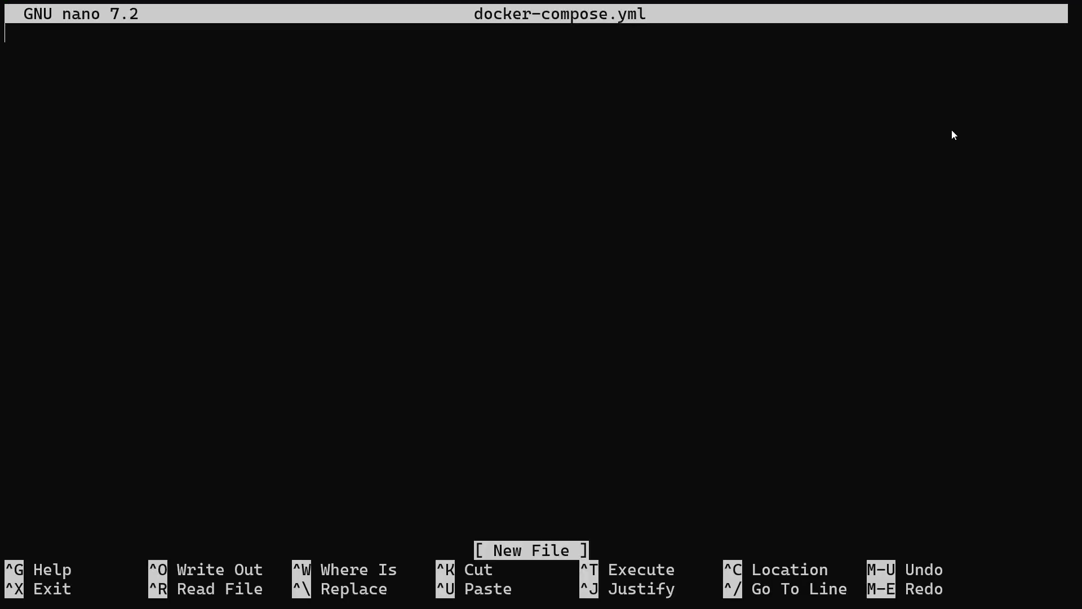
text(version: "3.6" services:   heimdall:     image: lscr.io/linuxserver/heimdall:latest     container_name: heimdall     environment:       - PUID=1000       - PGID=1000       - TZ=Europe/London     volumes:       - ./config:/config     ports:       - 80:80       - 443:443     restart: unless-stopped)
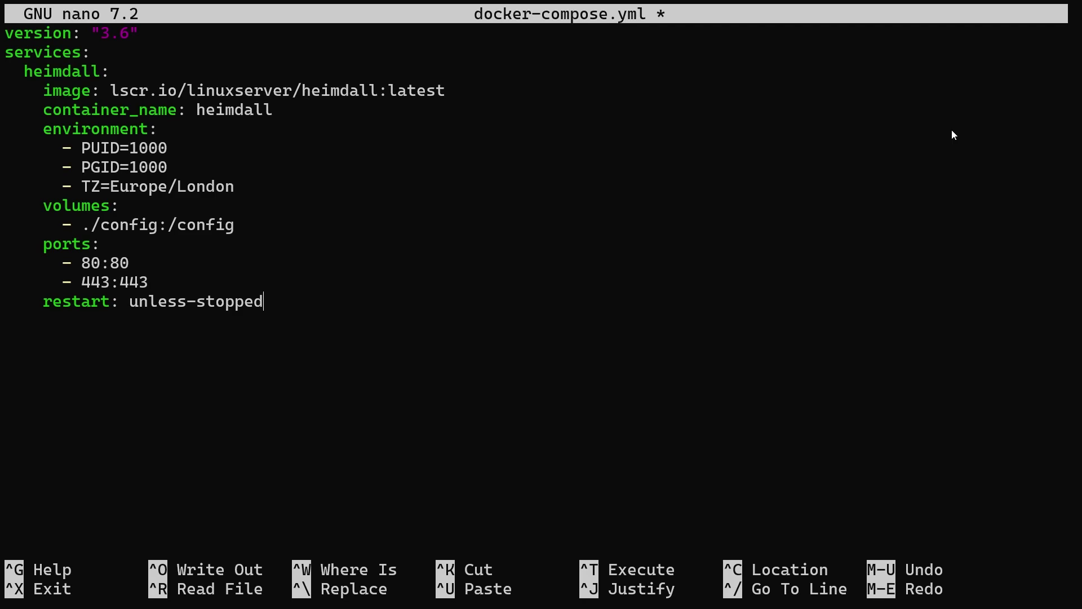
key(ctrl+x)
Save docker-compose.yml and start the Heimdall container with docker compose up.
key(y)
key(Return)
text(docker compose up)
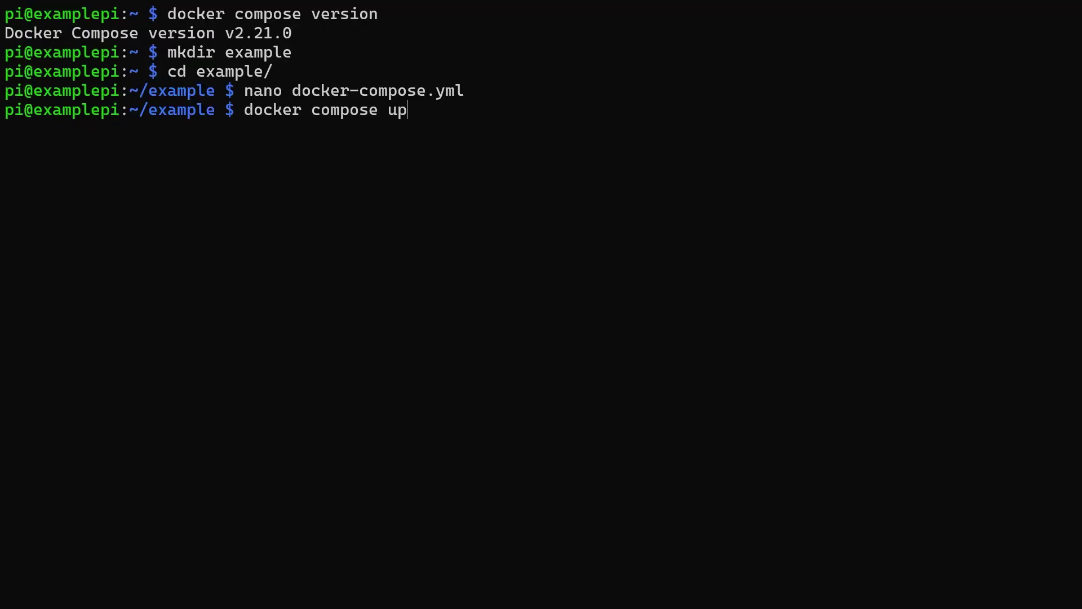
key(Return)
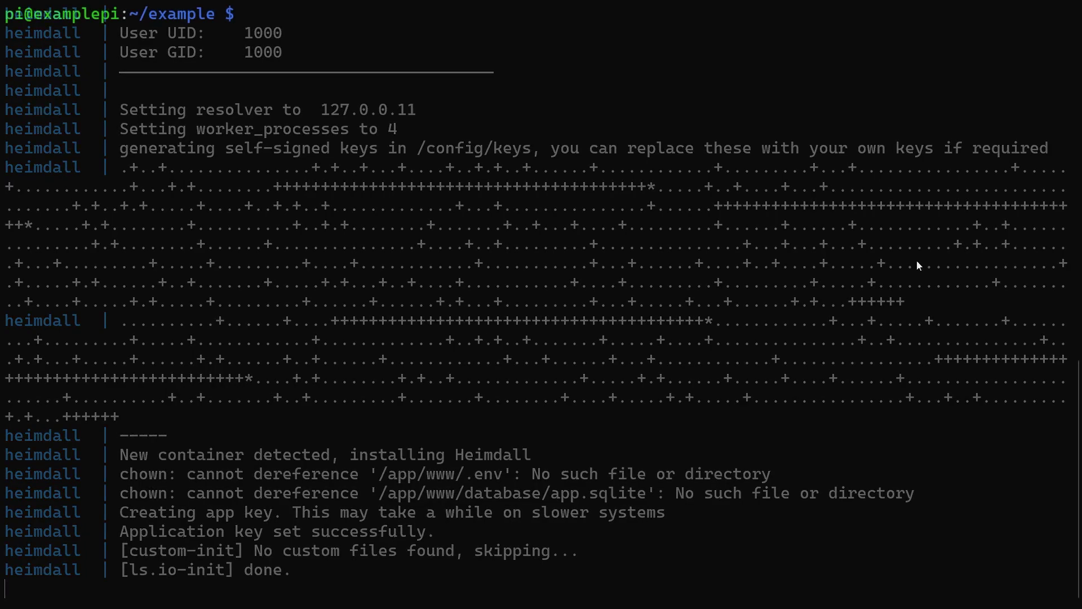
Run docker compose up --detach so the heimdall container runs in the background.
text(docker compise)
key(BackSpace)
key(BackSpace)
key(BackSpace)
text(use)
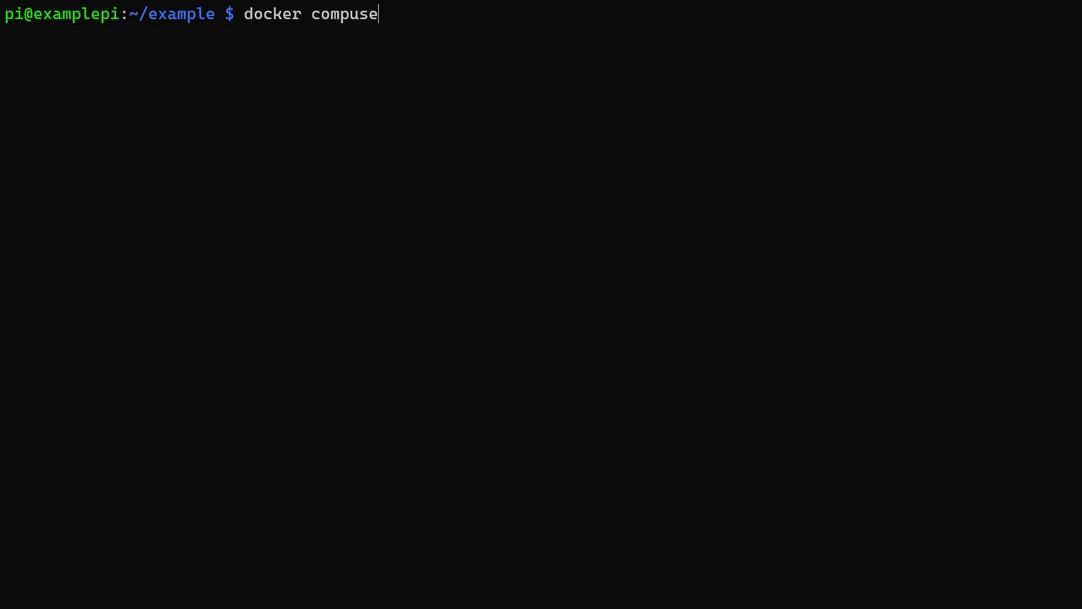
key(BackSpace)
key(BackSpace)
key(BackSpace)
text(ose up --detach)
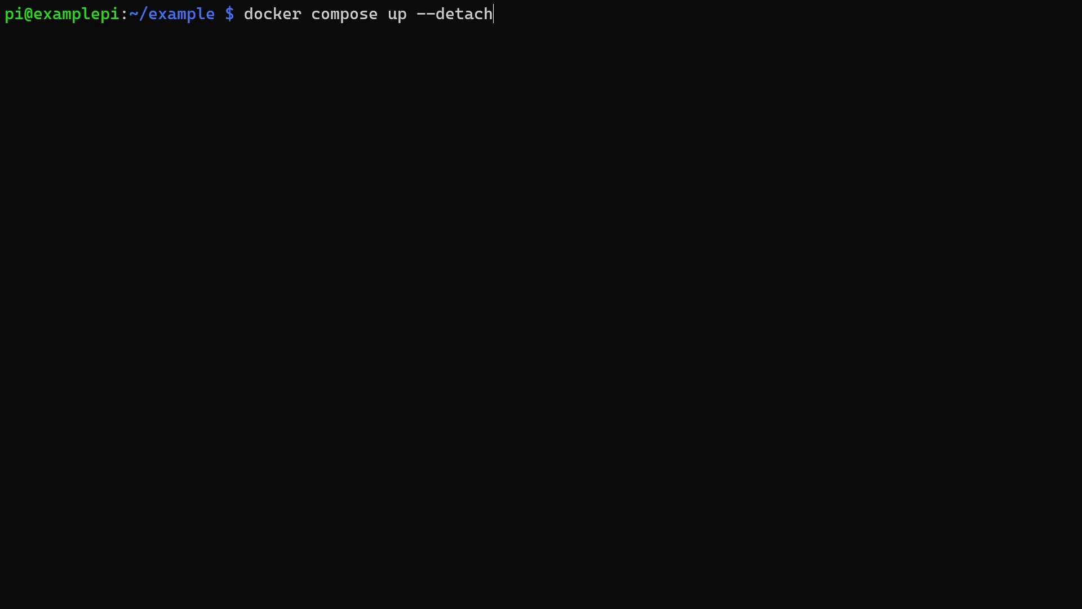
key(Return)
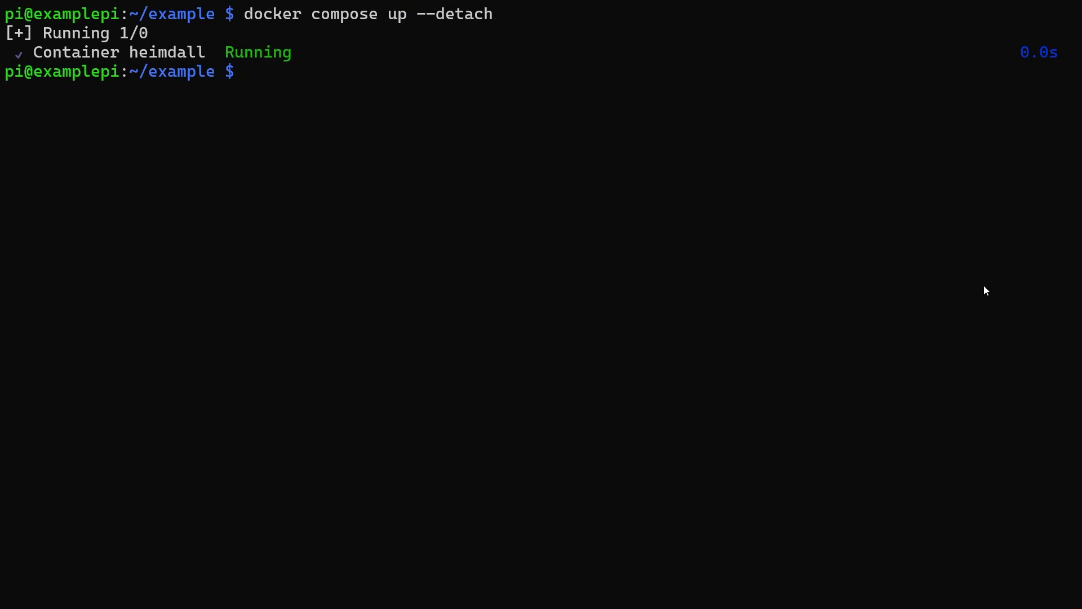
text(sudo system)
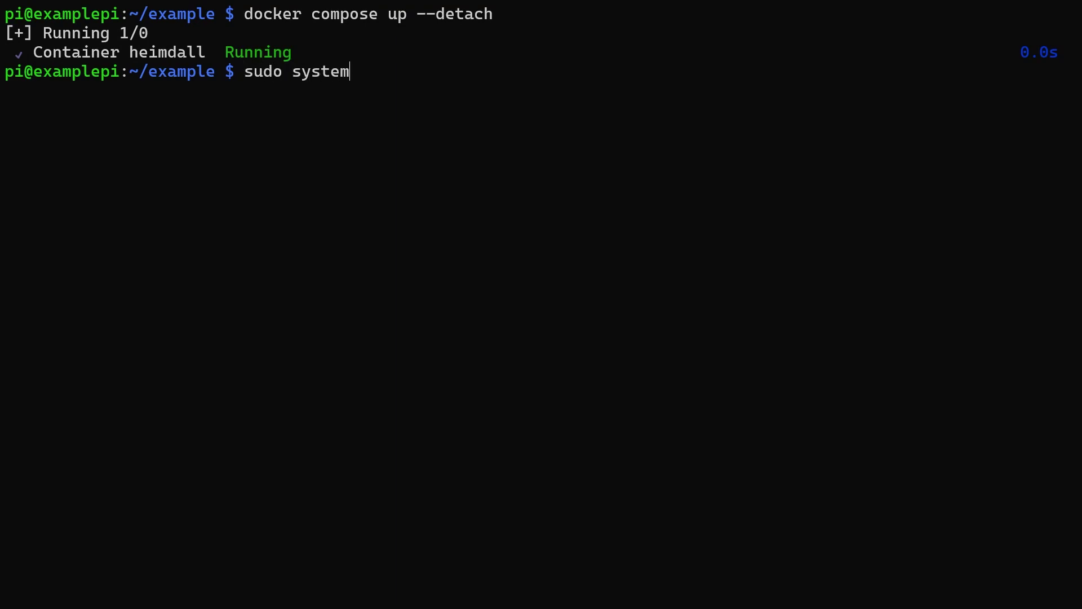
text(ctl enable docker)
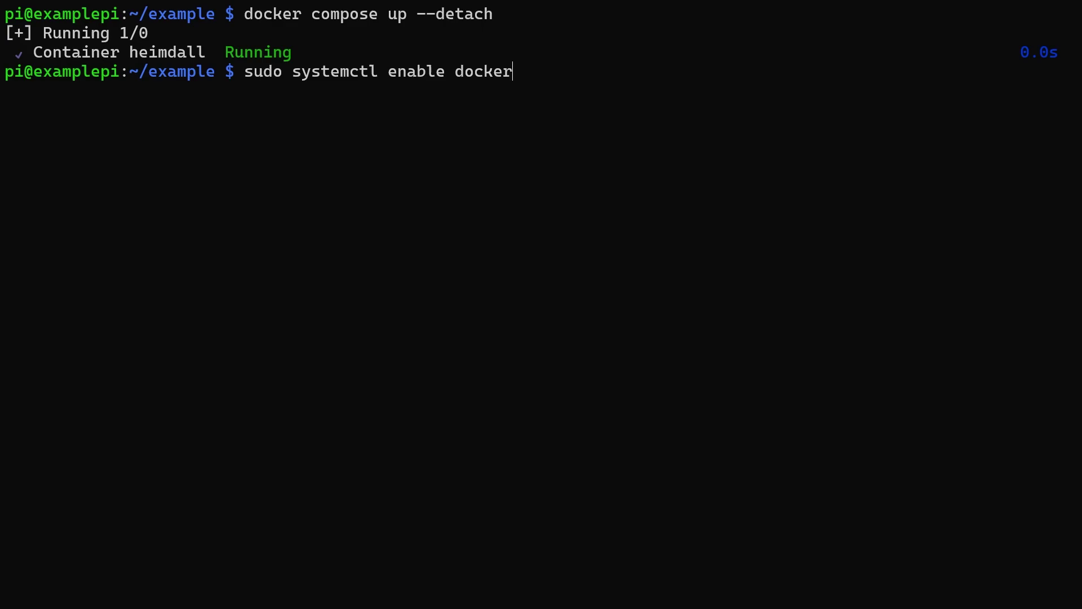
Enable Docker at boot and change heimdall's restart policy to always in docker-compose.yml.
key(Return)
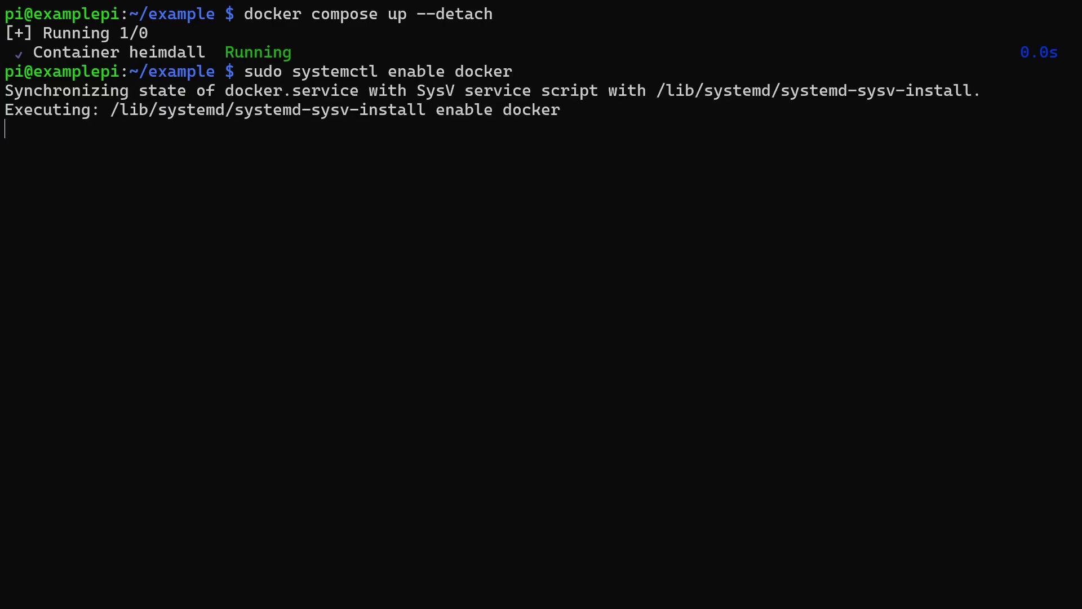
text(nano )
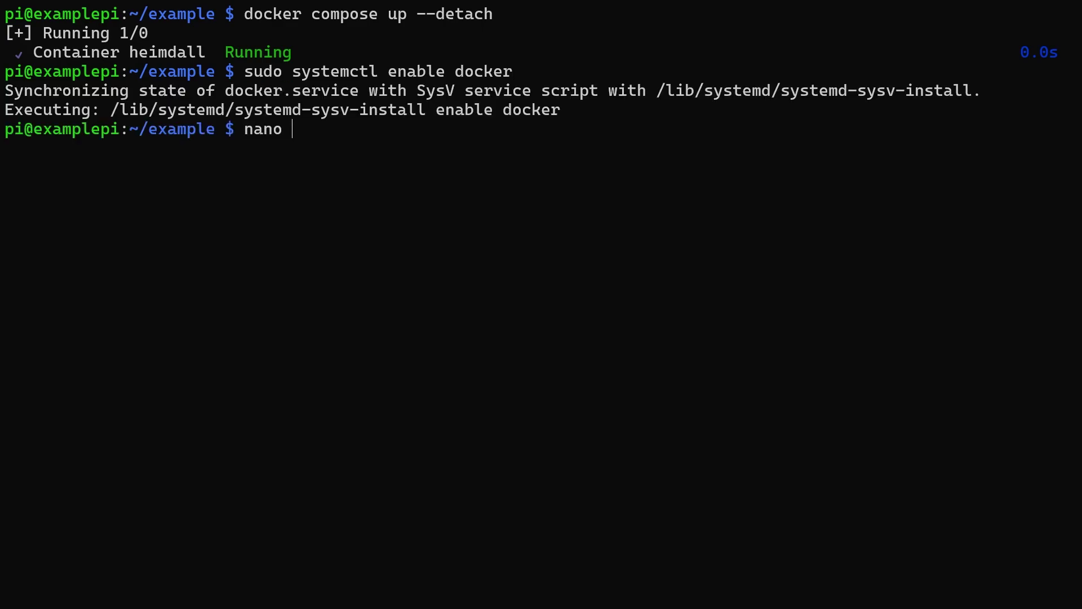
text(docker-compose.yml)
key(Return)
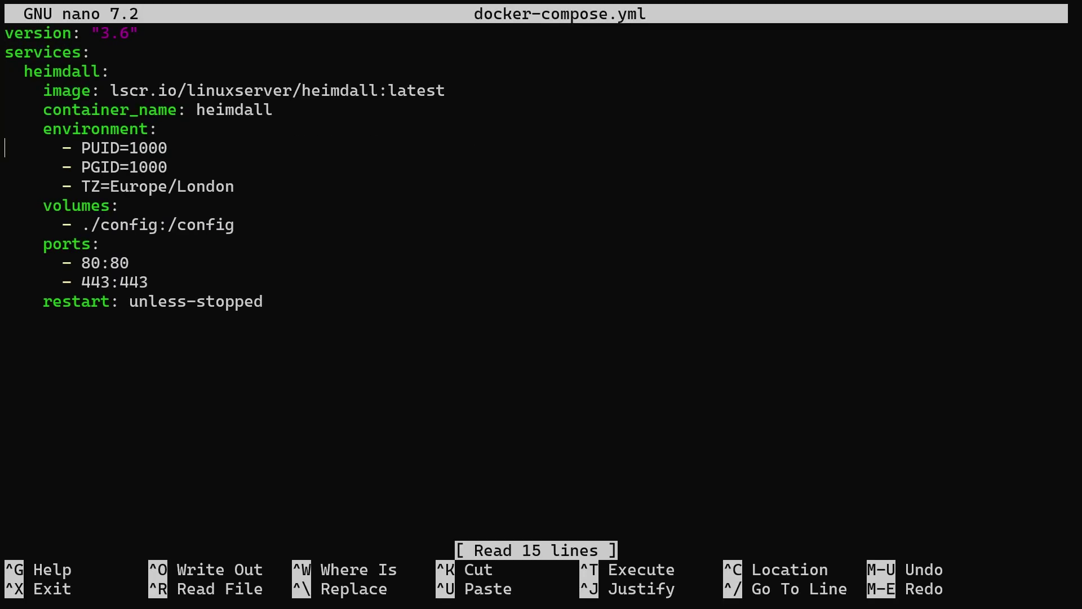
key(Right)
key(Right)
key(Right)
key(Right)
key(Right)
key(Right)
key(Right)
key(Right)
key(Right)
key(Right)
key(Right)
key(Right)
key(Right)
key(Right)
key(Right)
key(Right)
key(Right)
key(Right)
key(Right)
key(Right)
key(BackSpace)
key(BackSpace)
key(BackSpace)
key(BackSpace)
key(BackSpace)
key(BackSpace)
key(BackSpace)
key(BackSpace)
key(BackSpace)
key(BackSpace)
key(BackSpace)
key(BackSpace)
key(BackSpace)
key(BackSpace)
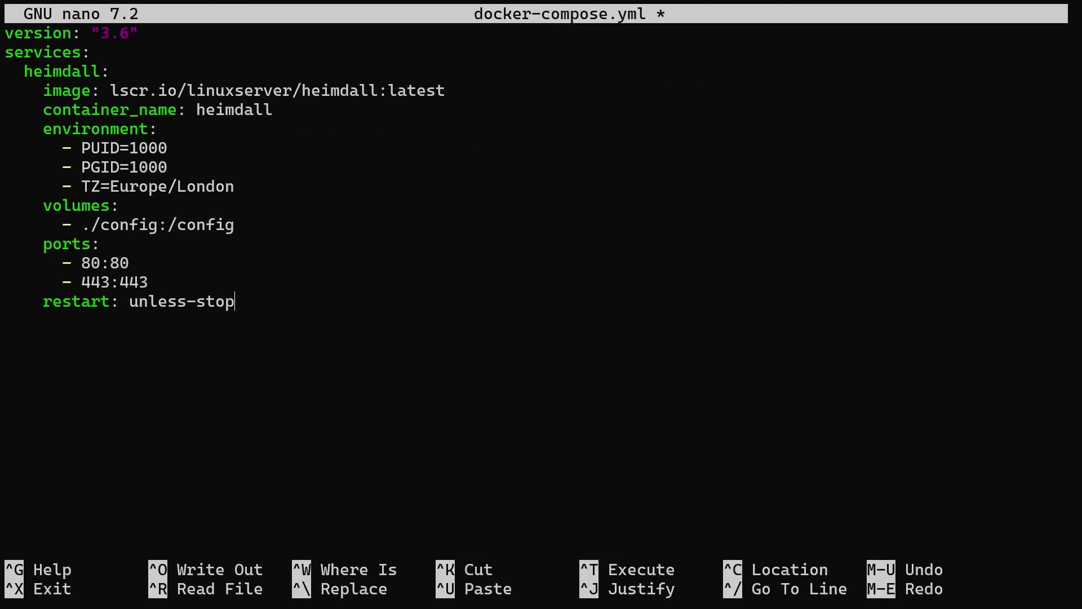
text(always)
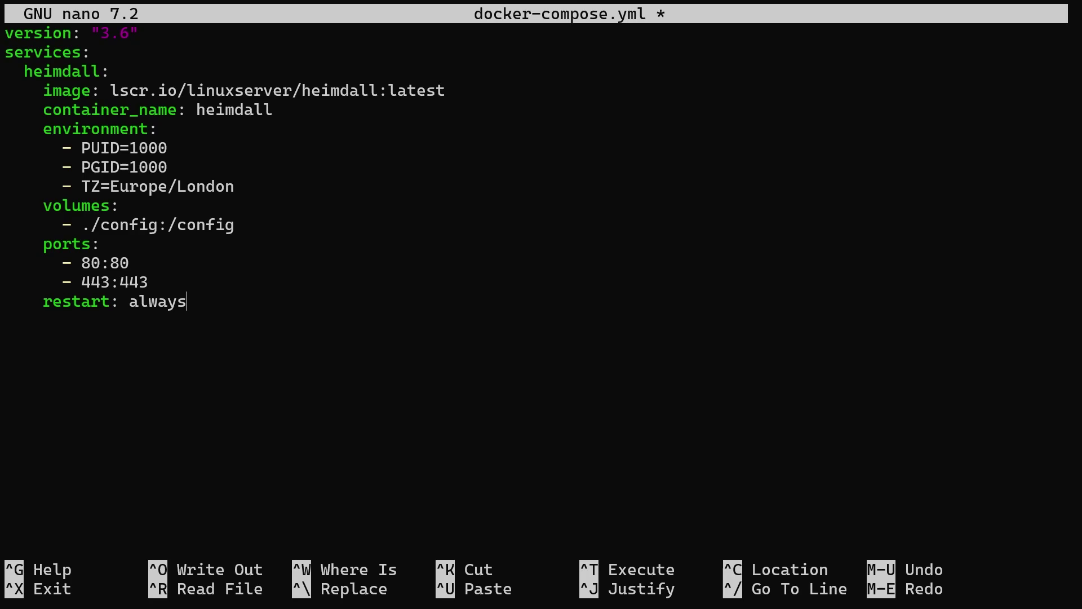
key(ctrl+o)
key(Return)
key(ctrl+x)
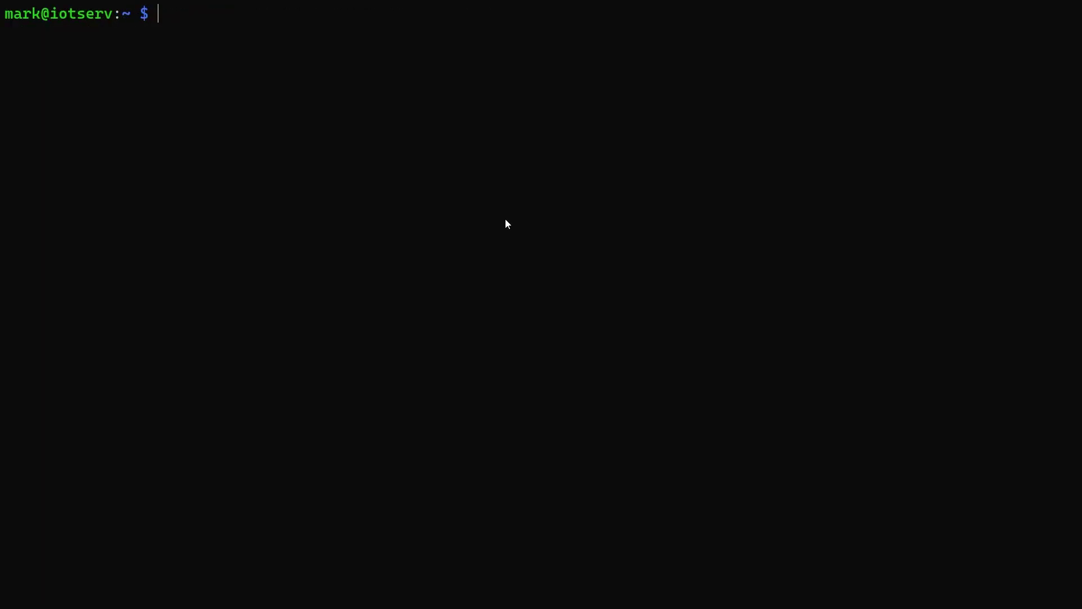
Launch the IOTstack main menu with ./menu.sh from the IOTstack folder.
text(cd IOTstack/)
key(Return)
text(.)
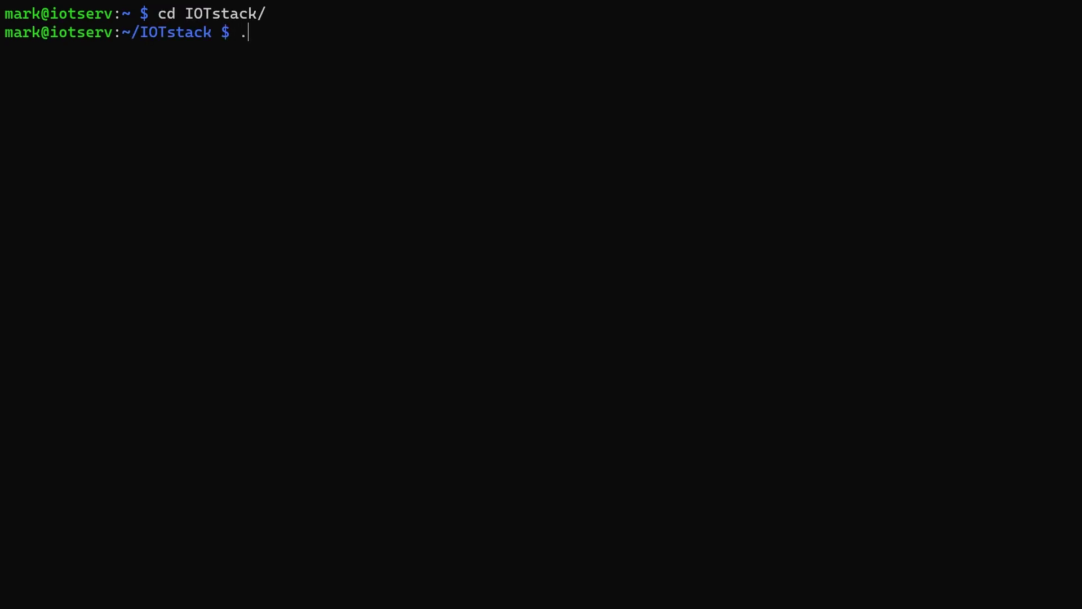
text(/menu.sh)
key(Return)
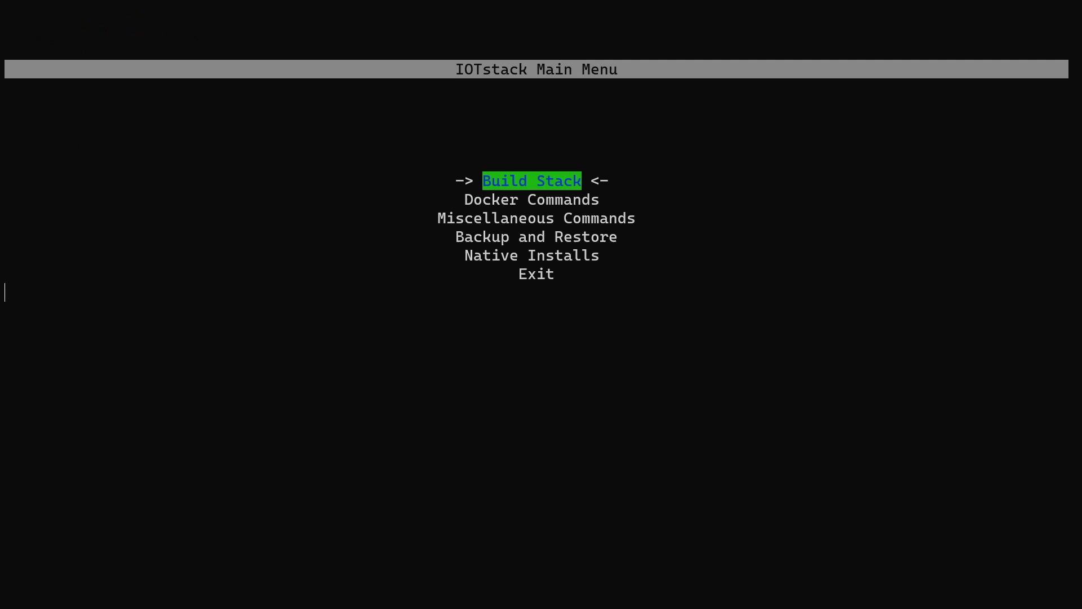
Build the IOTstack stack with heimdall selected.
key(Return)
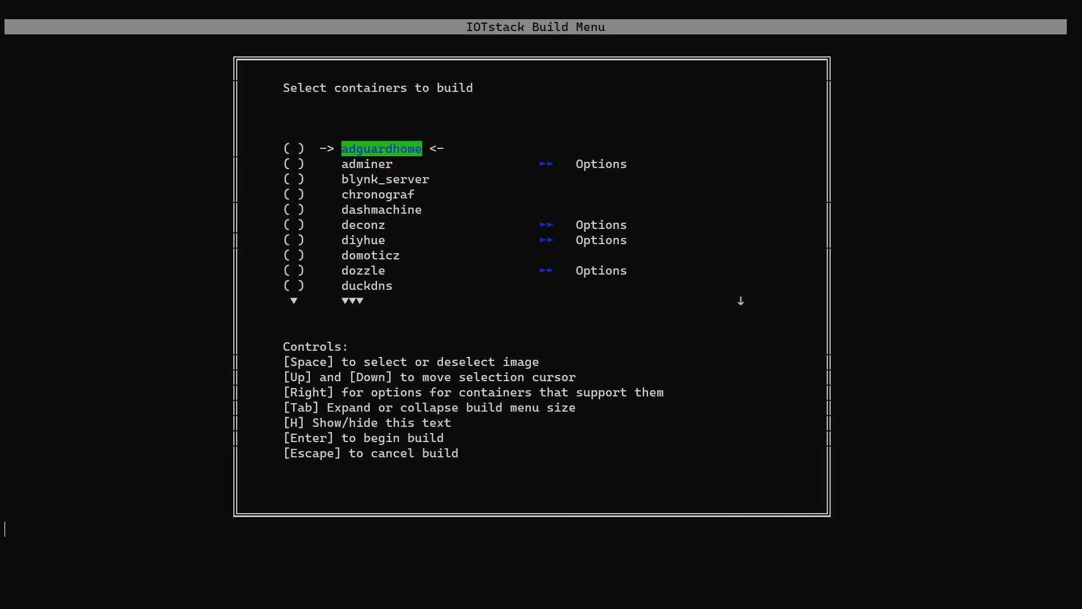
key(Down)
key(Down)
key(Down)
key(Down)
key(Down)
key(Down)
key(Down)
key(Down)
key(Down)
key(Down)
key(Down)
key(Down)
key(space)
key(Down)
key(space)
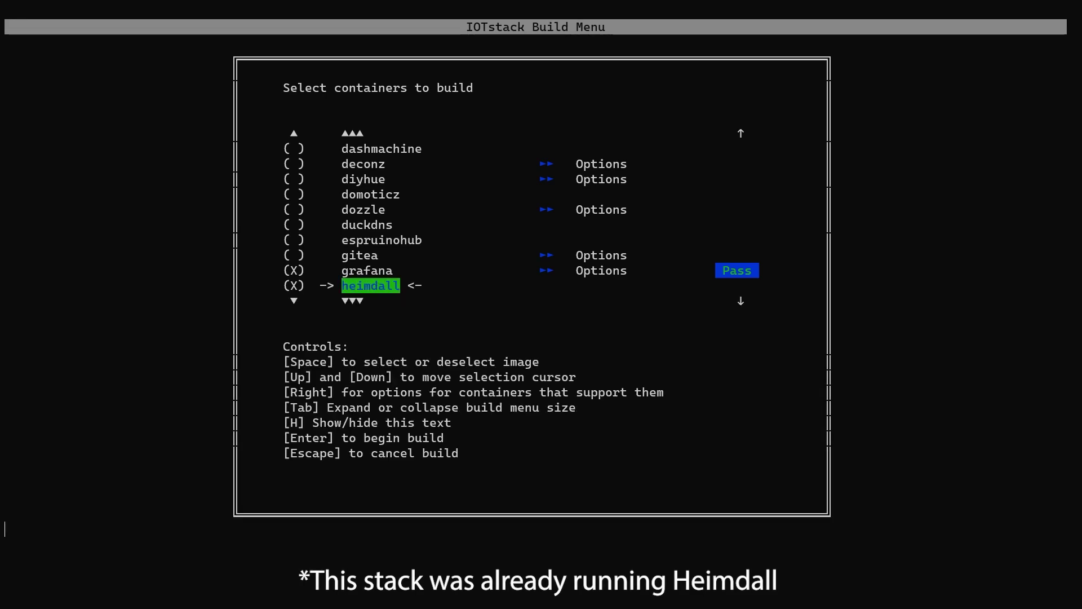
key(Return)
Run Start stack from the Docker Commands menu.
key(Down)
key(Return)
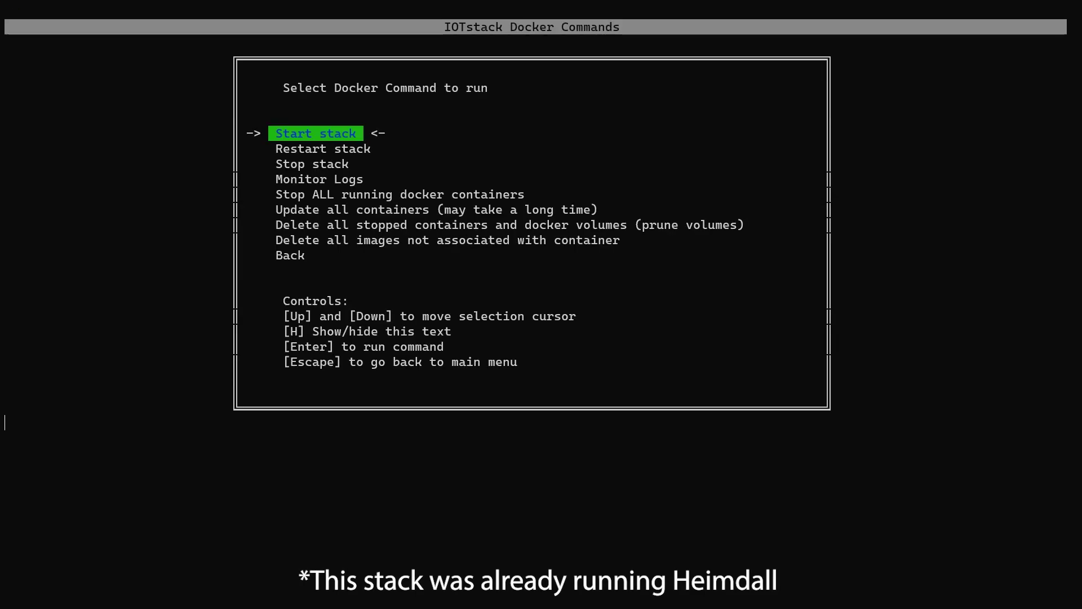
key(Return)
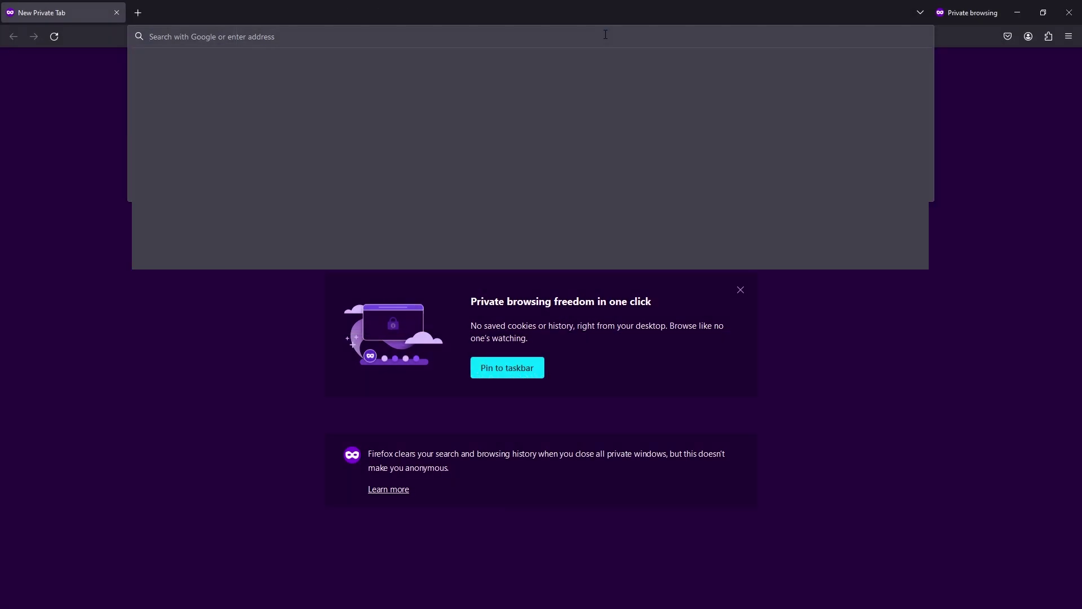
Load examplepi.local full screen and zoomed in, showing the empty Heimdall dashboard.
text(example)
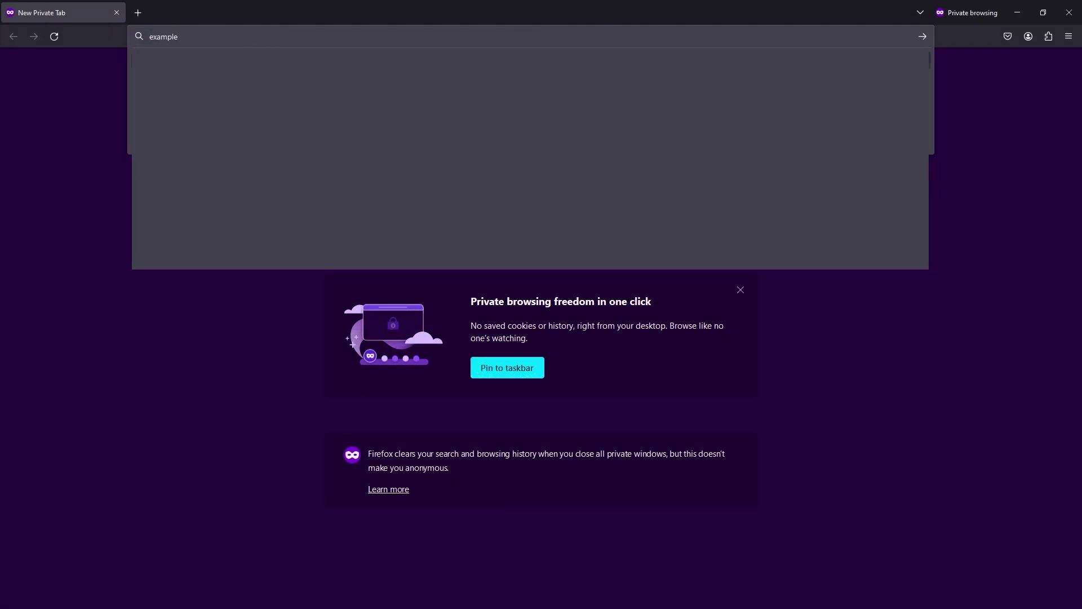
text(pi.local)
key(Return)
key(F11)
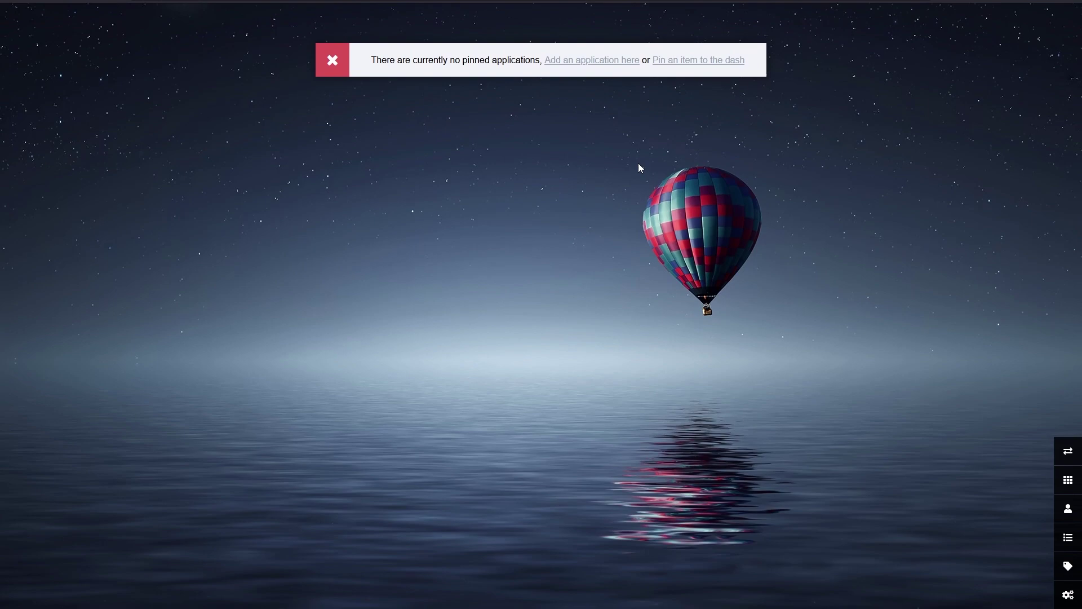
key(ctrl+plus)
key(ctrl+plus)
key(ctrl+plus)
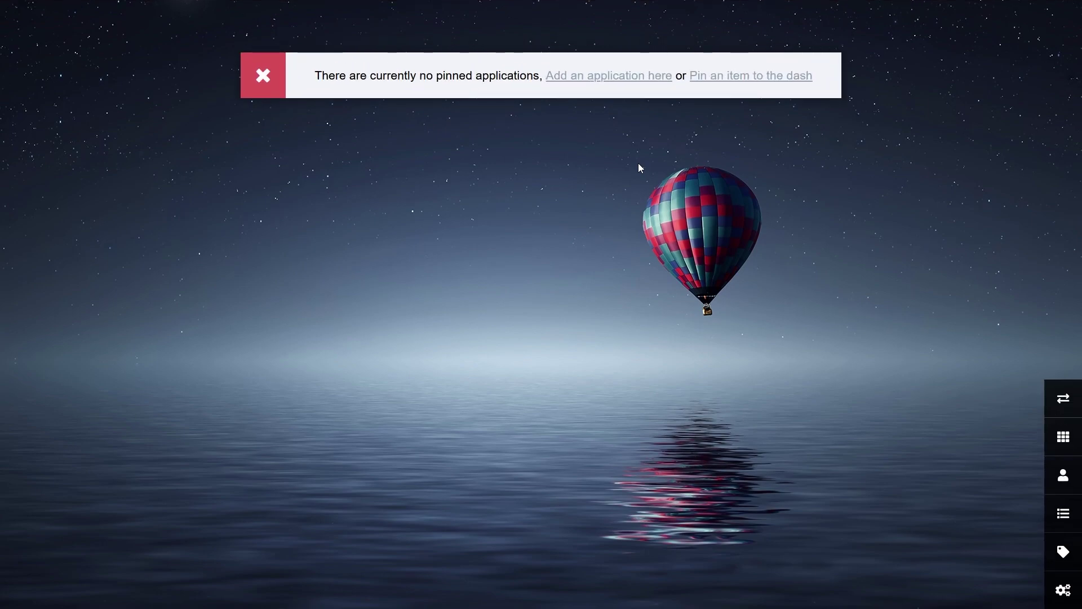
Start a new Heimdall application and choose Router as its type.
click(622, 85)
scroll(591, 184, down, 2)
scroll(591, 183, up, 2)
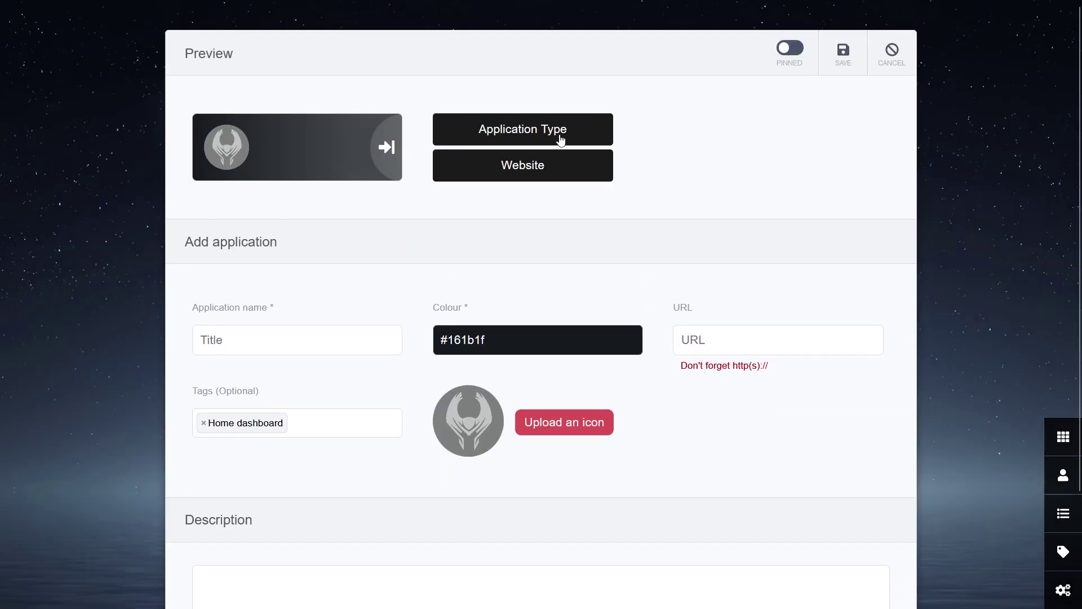
click(561, 138)
click(667, 133)
key(r)
key(r)
key(r)
key(r)
key(r)
key(r)
key(r)
key(r)
key(r)
key(r)
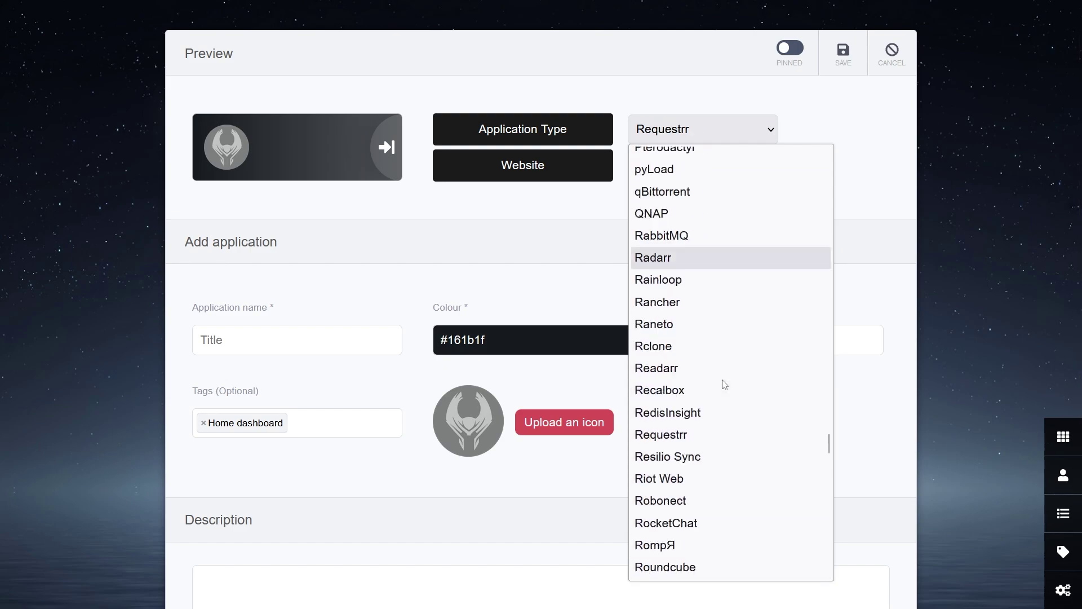
scroll(720, 381, down, 5)
click(653, 192)
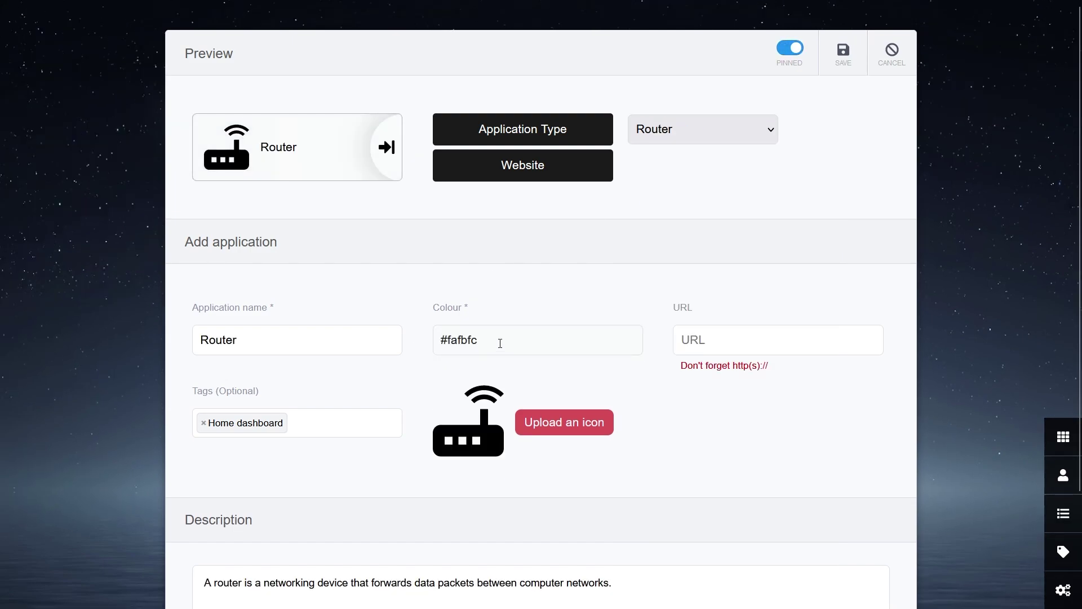
click(741, 345)
text(http:)
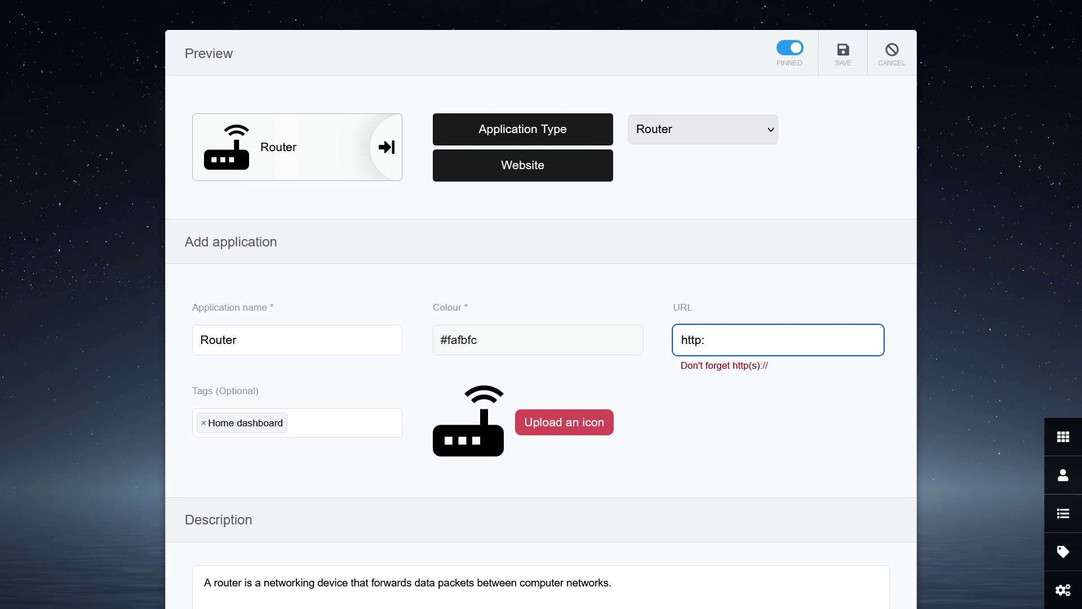
text(//192.168.1.1)
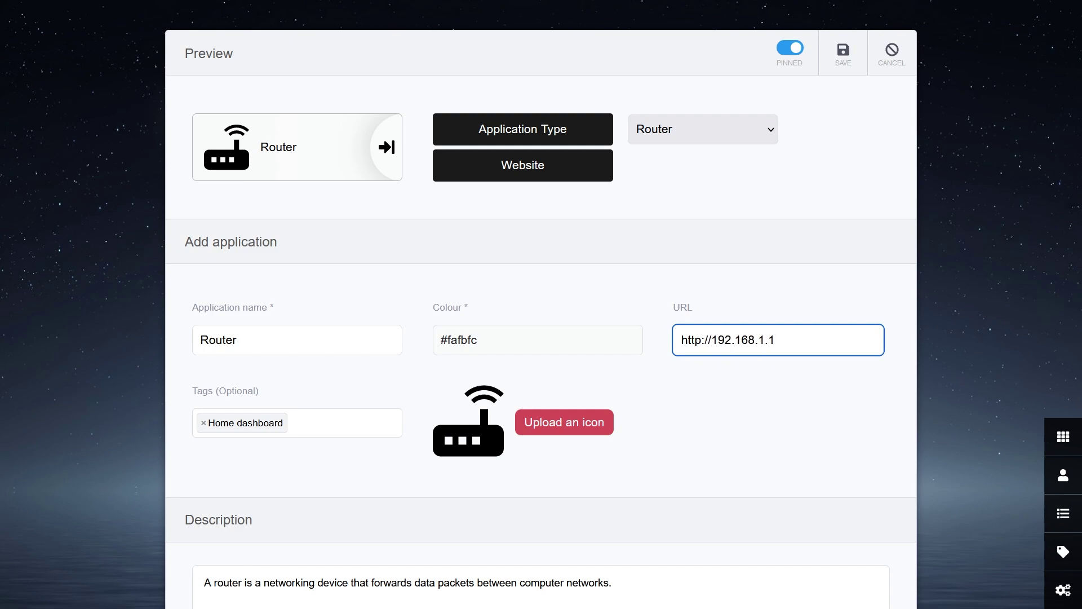
text(/)
click(843, 52)
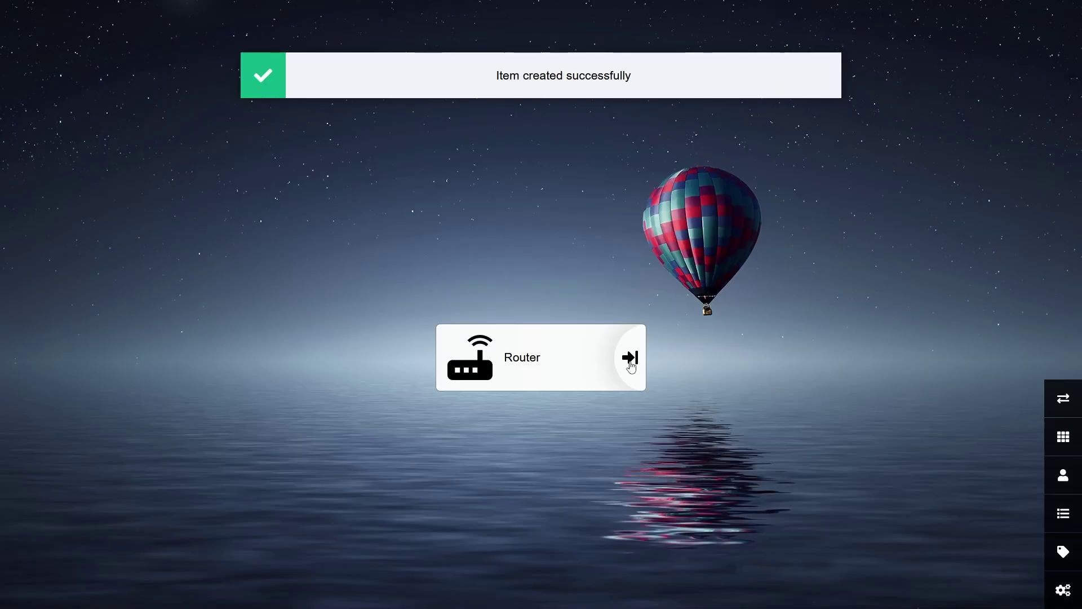
mouse_move(535, 375)
click(1062, 513)
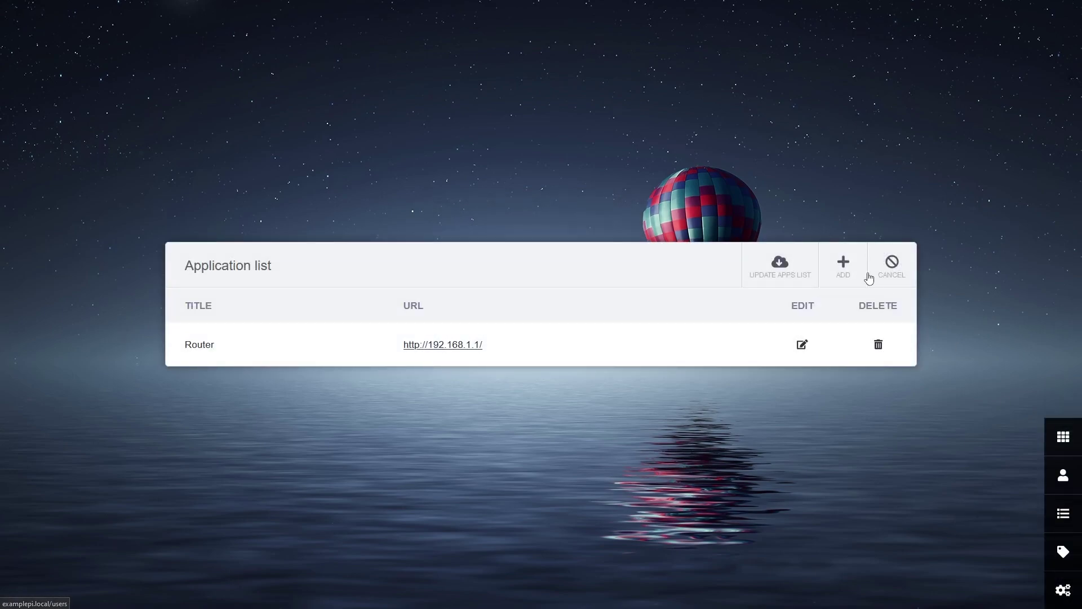
click(854, 277)
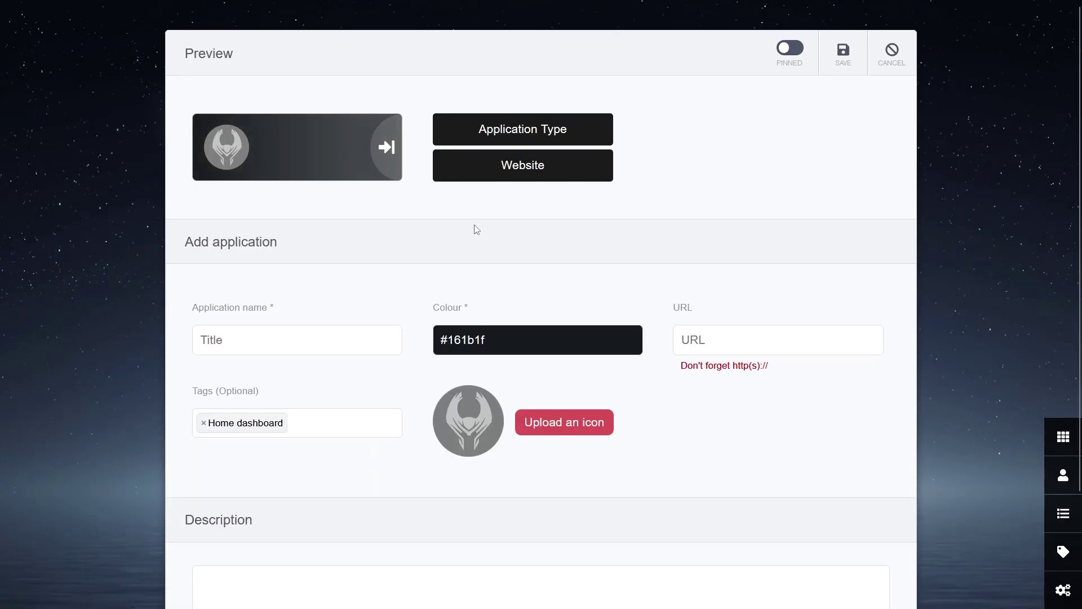
click(679, 122)
key(p)
key(p)
key(p)
key(p)
key(p)
key(p)
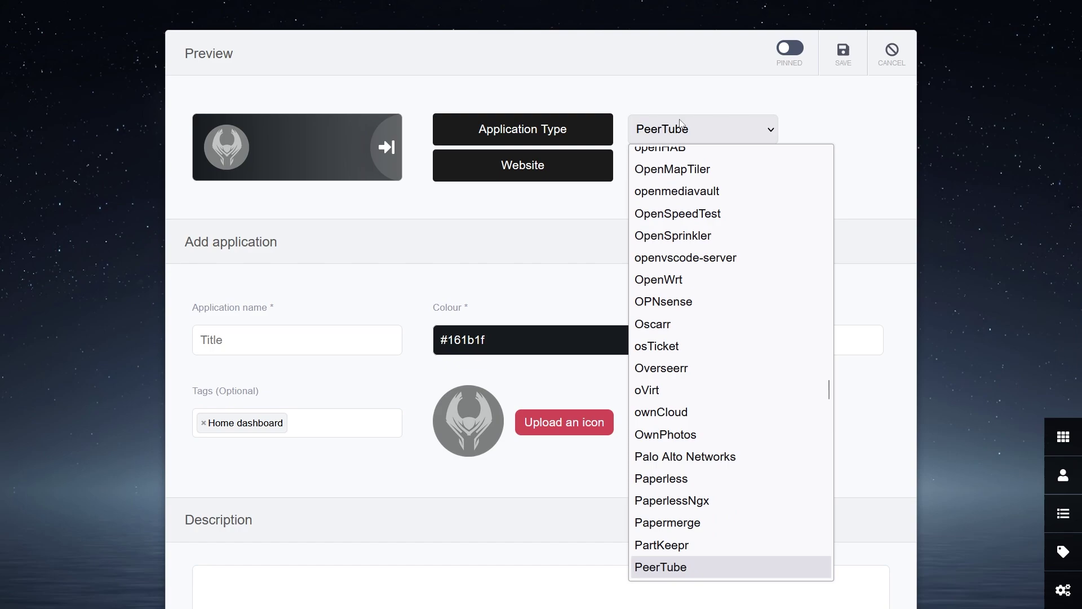
scroll(662, 404, down, 6)
click(663, 403)
click(794, 340)
text(http)
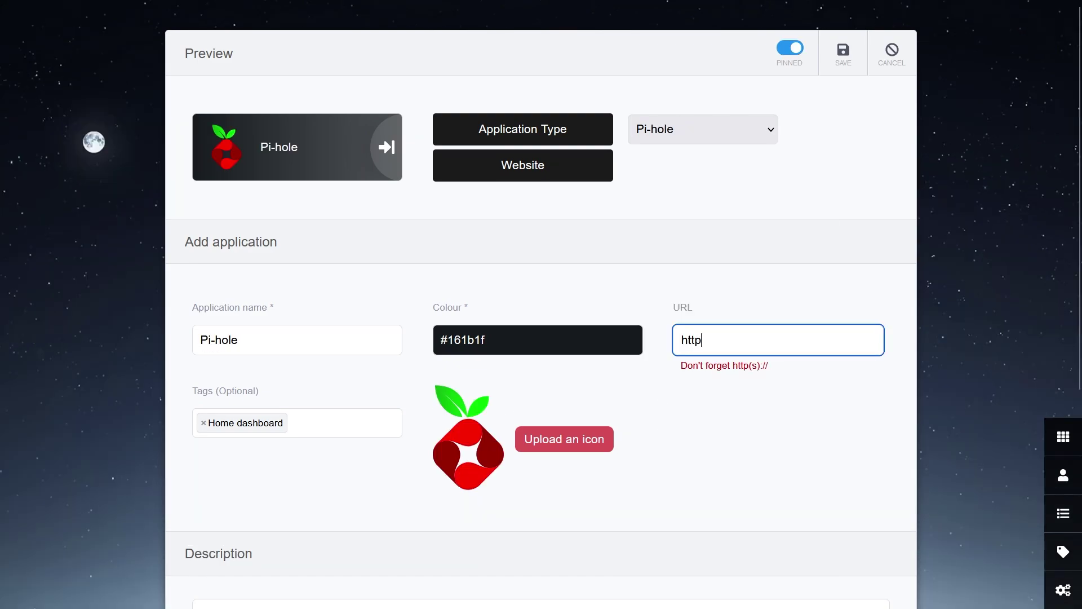
text(://iotserv.local)
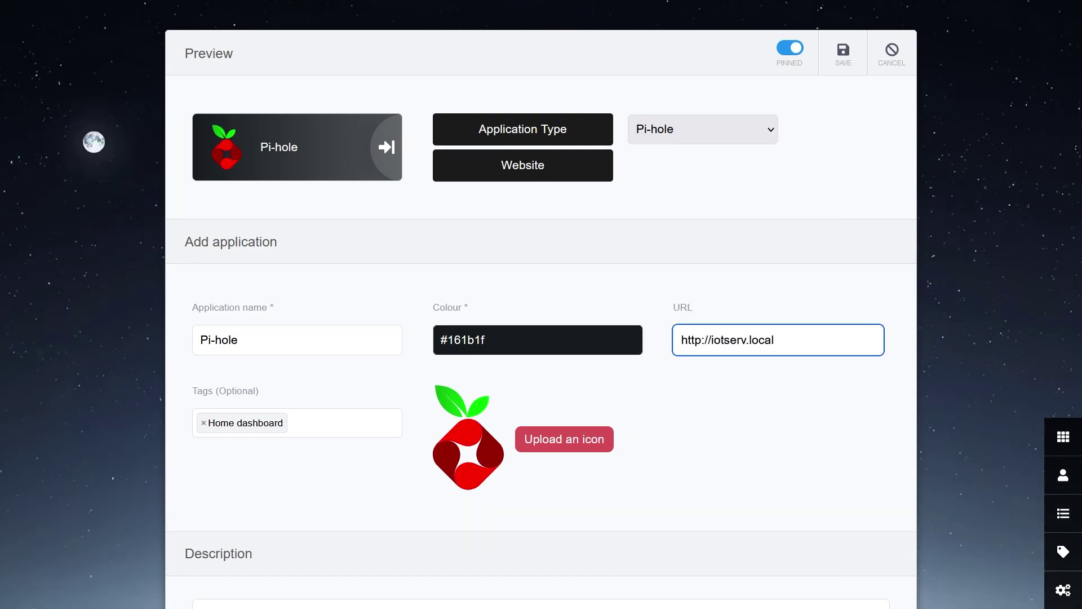
text(:8089/admin)
click(865, 65)
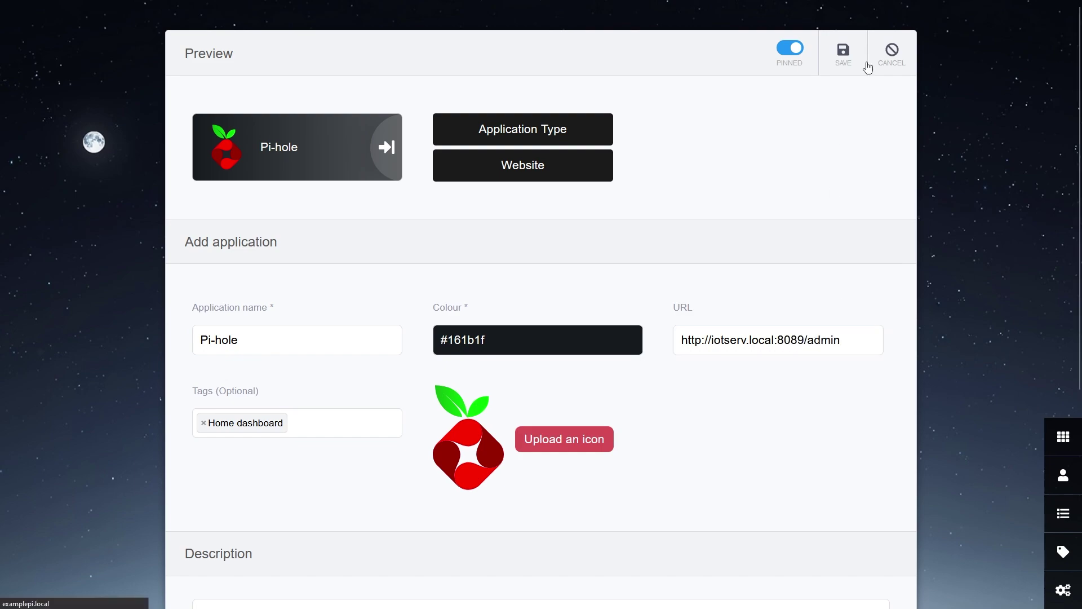
Enable the Pi-hole tile's stats config and bring up Pi-hole's API settings to get the token.
mouse_move(657, 369)
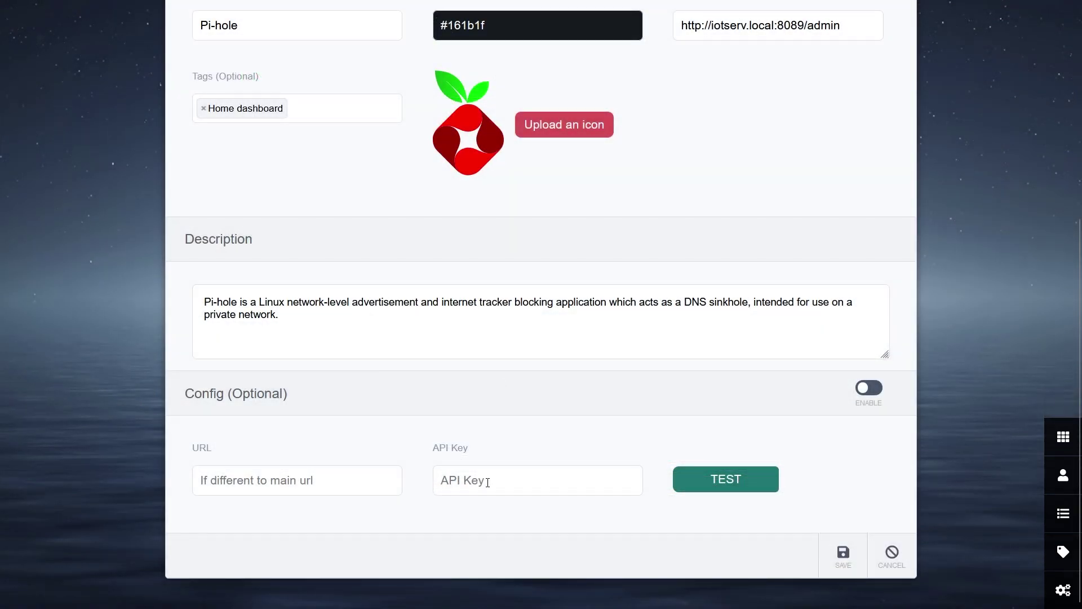
click(487, 481)
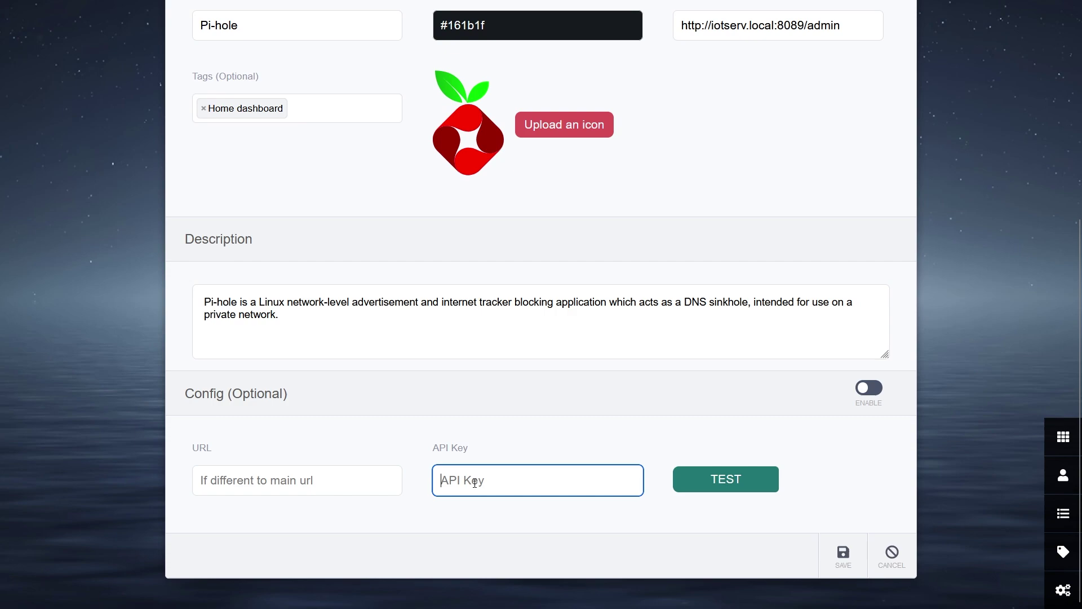
click(862, 389)
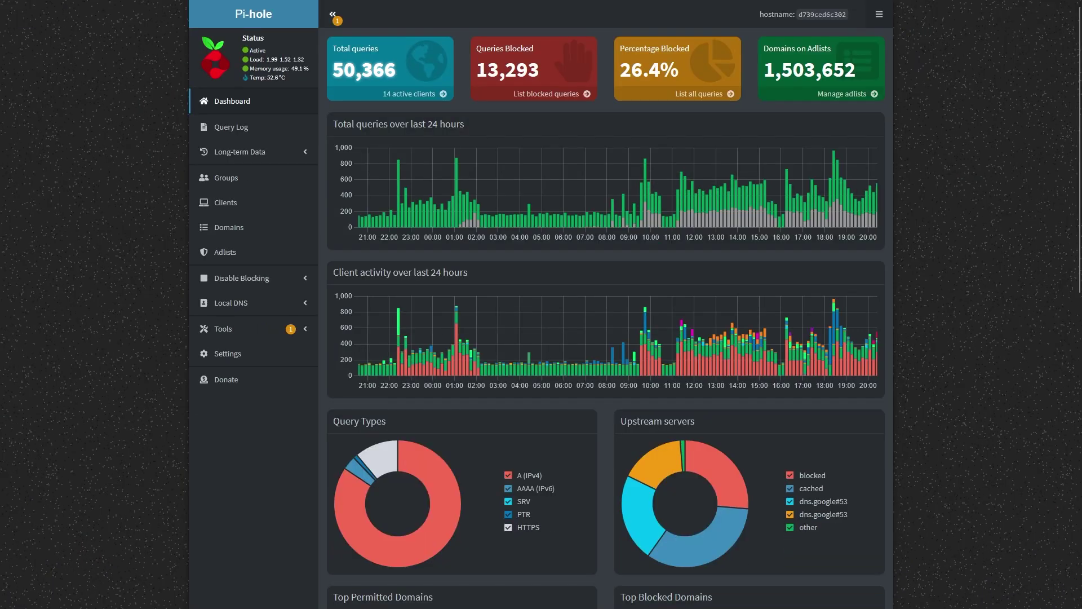
click(253, 352)
click(517, 50)
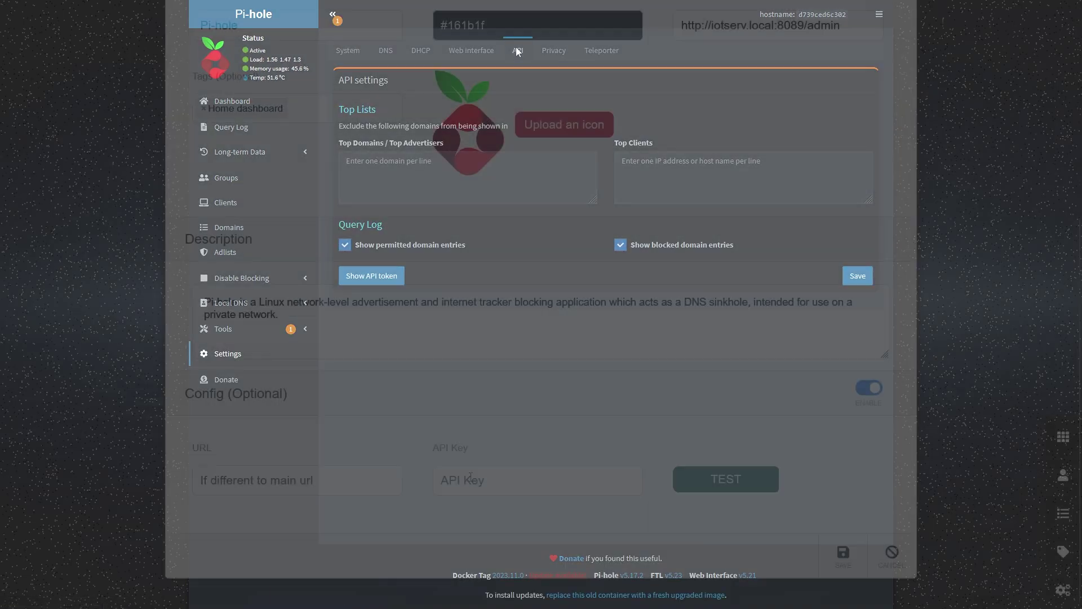
Paste the Pi-hole API key into the config, test the connection and dismiss the error.
right_click(472, 473)
click(502, 418)
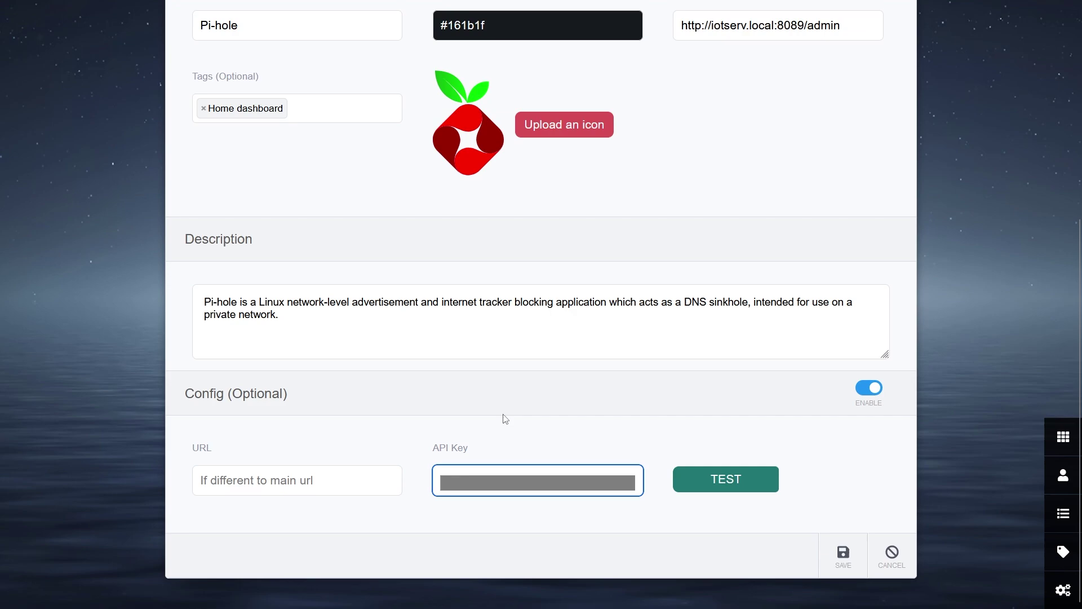
click(727, 479)
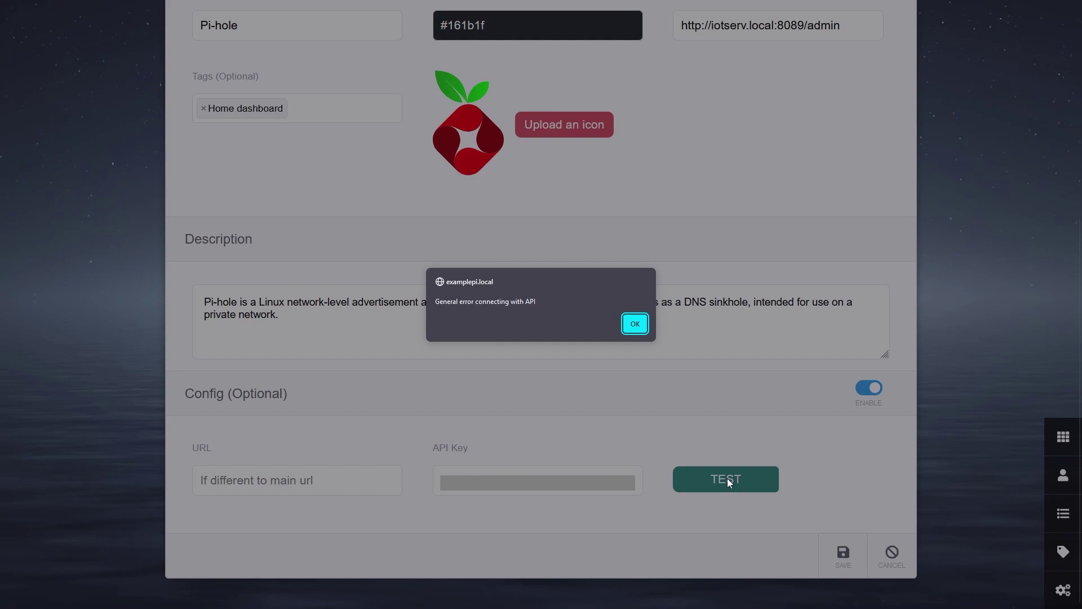
click(331, 476)
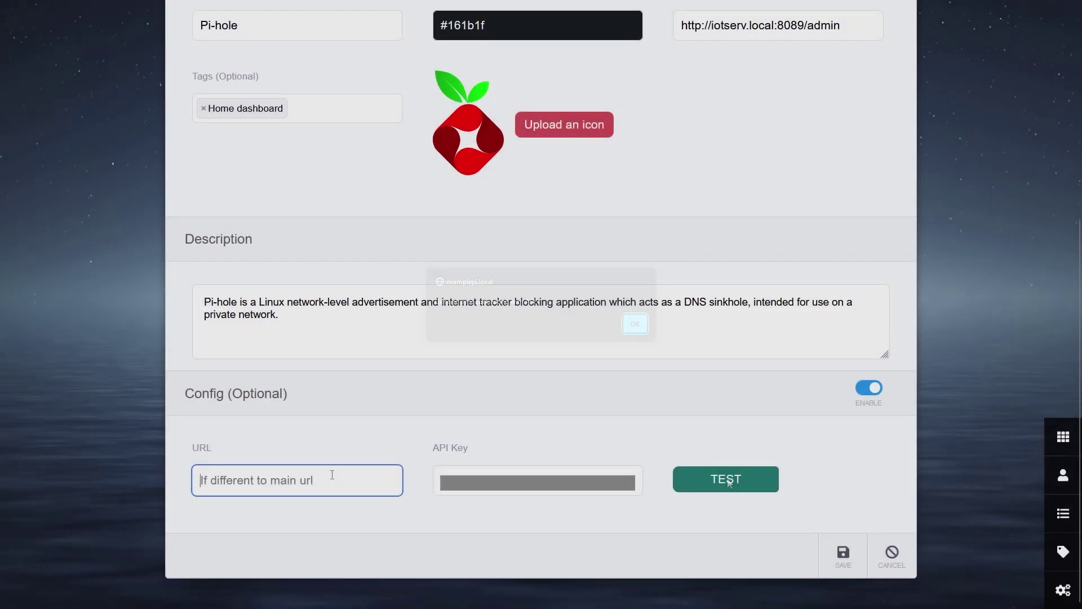
text(http://192.1)
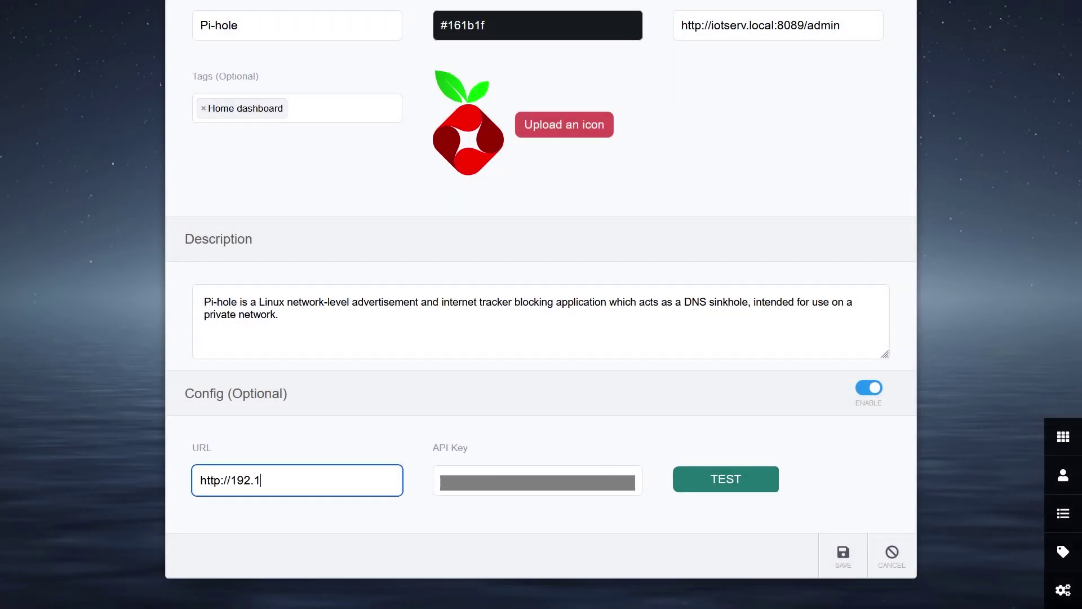
text(68.1.73:8089/admin)
click(698, 485)
click(631, 321)
click(846, 546)
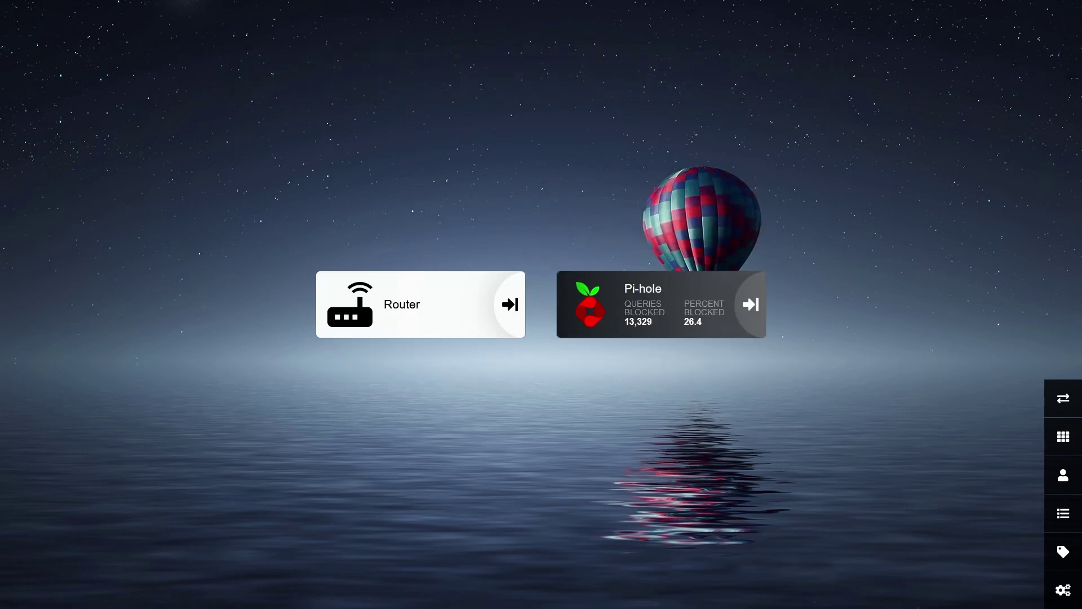
Upload the misty forest JPG as the Heimdall background image and save it.
click(1057, 589)
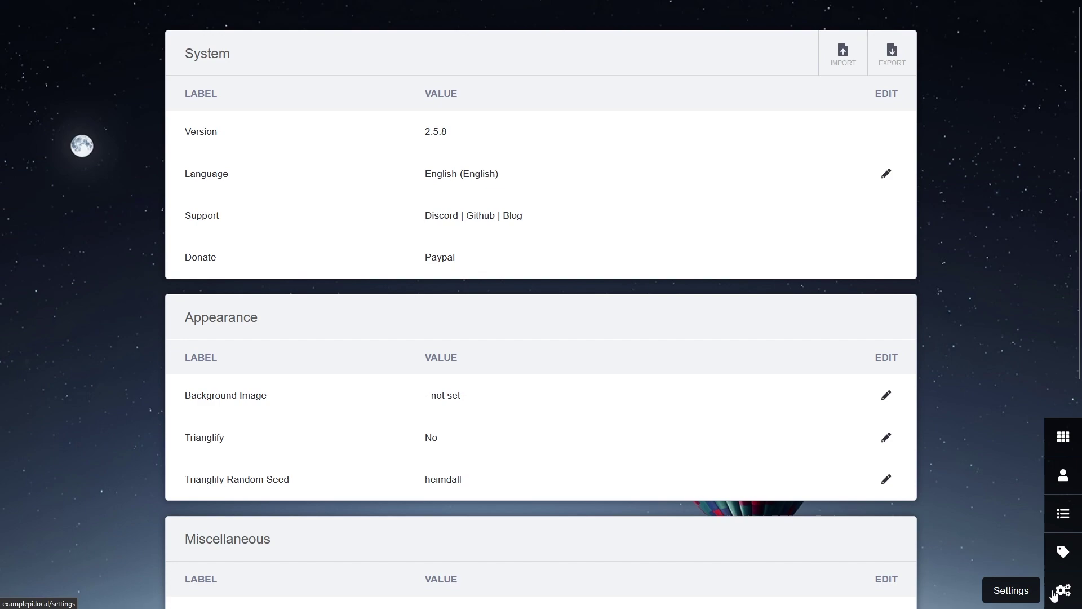
click(886, 395)
click(515, 302)
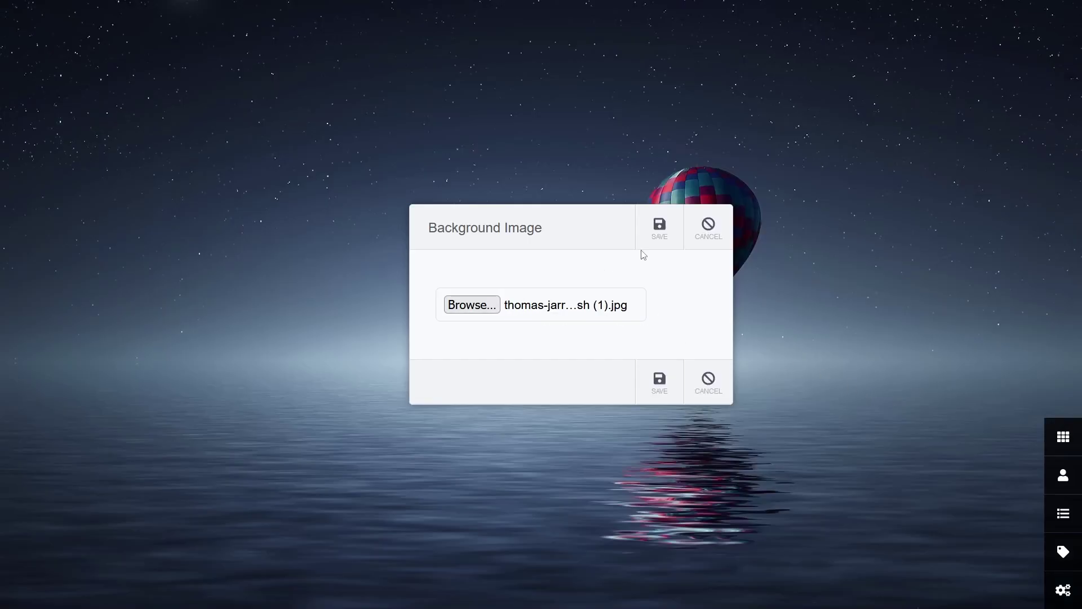
click(663, 238)
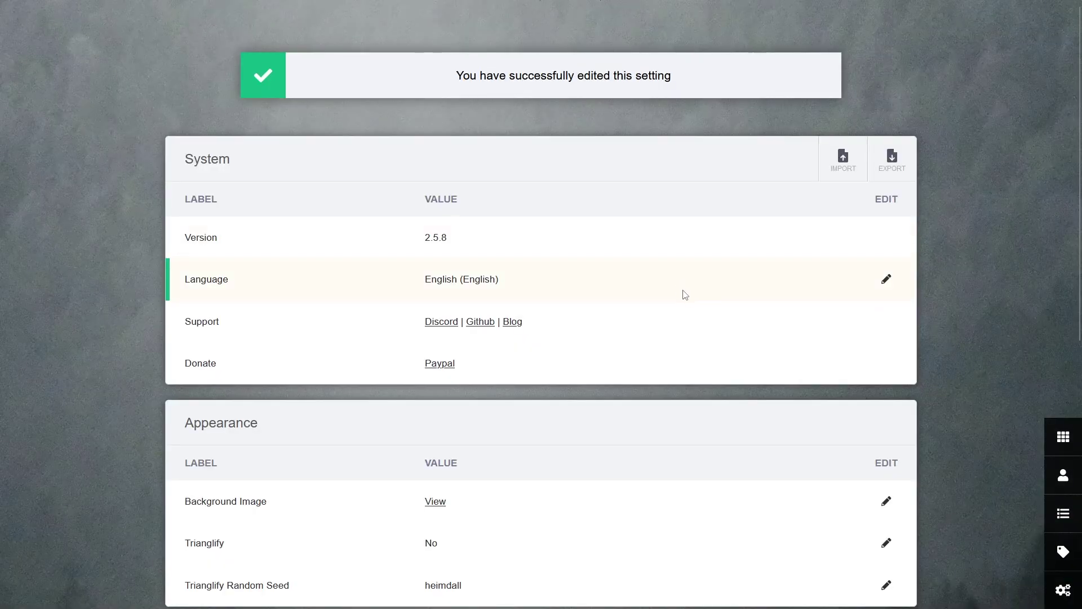
scroll(644, 471, down, 4)
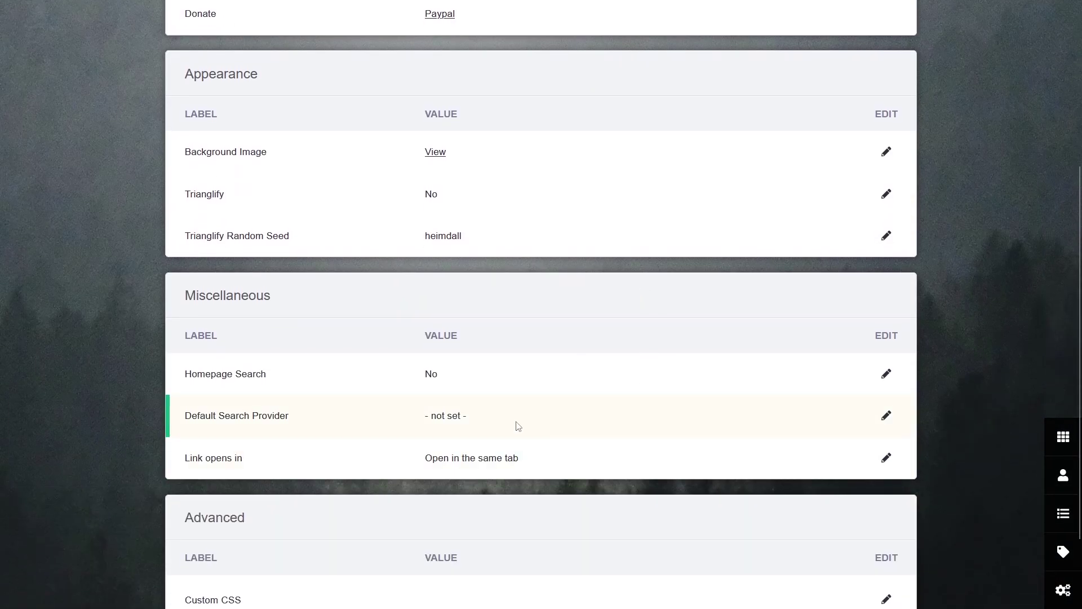
Turn the Homepage Search setting on and save it.
click(885, 376)
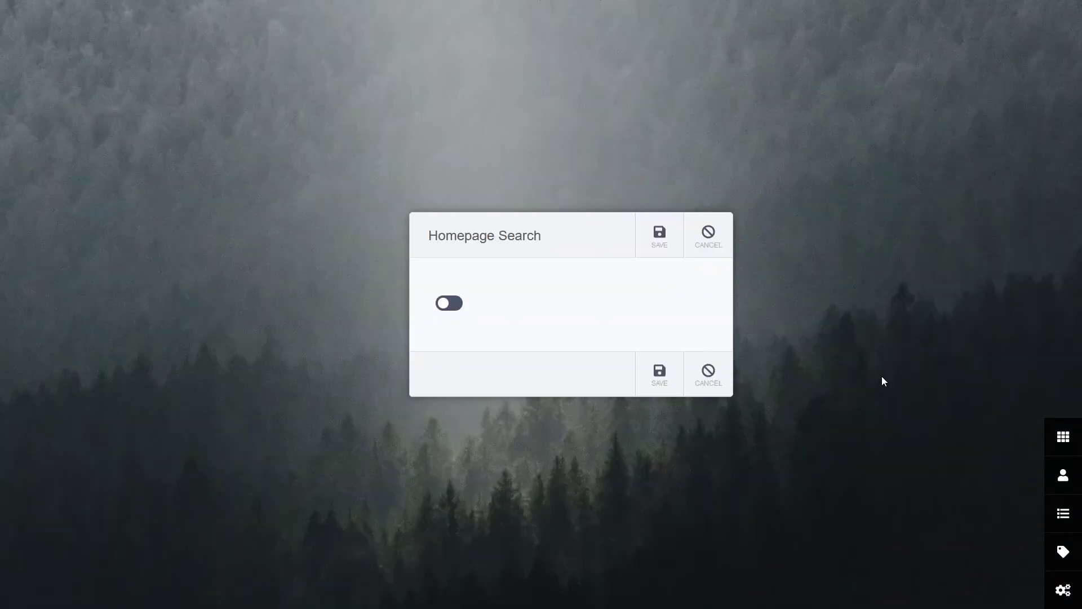
click(447, 304)
click(658, 375)
Set the Default Search Provider to DuckDuckGo and save.
scroll(651, 378, down, 3)
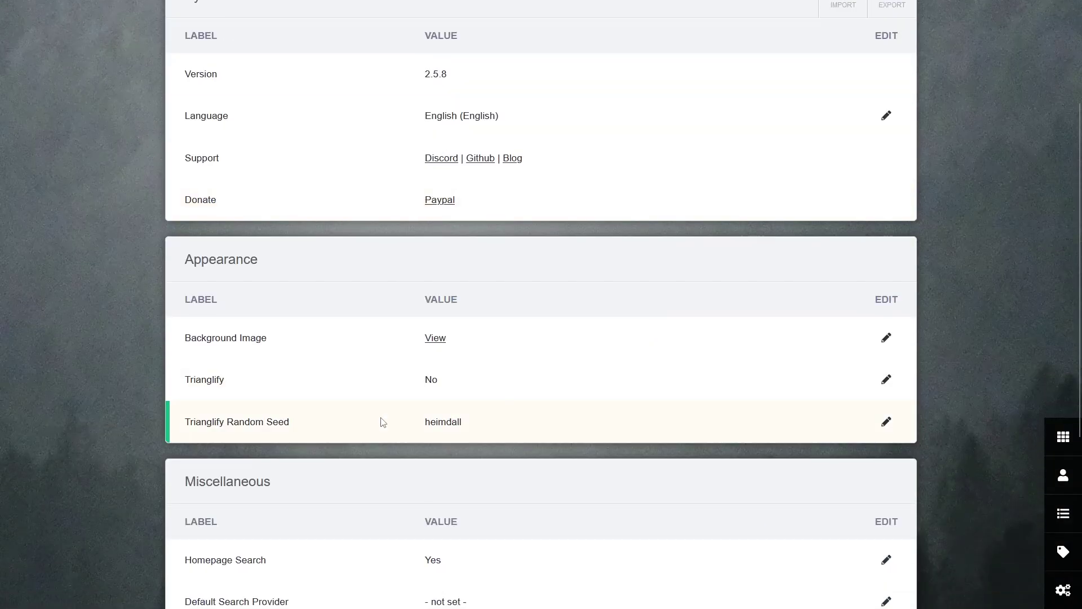
scroll(383, 422, down, 4)
click(887, 363)
click(541, 305)
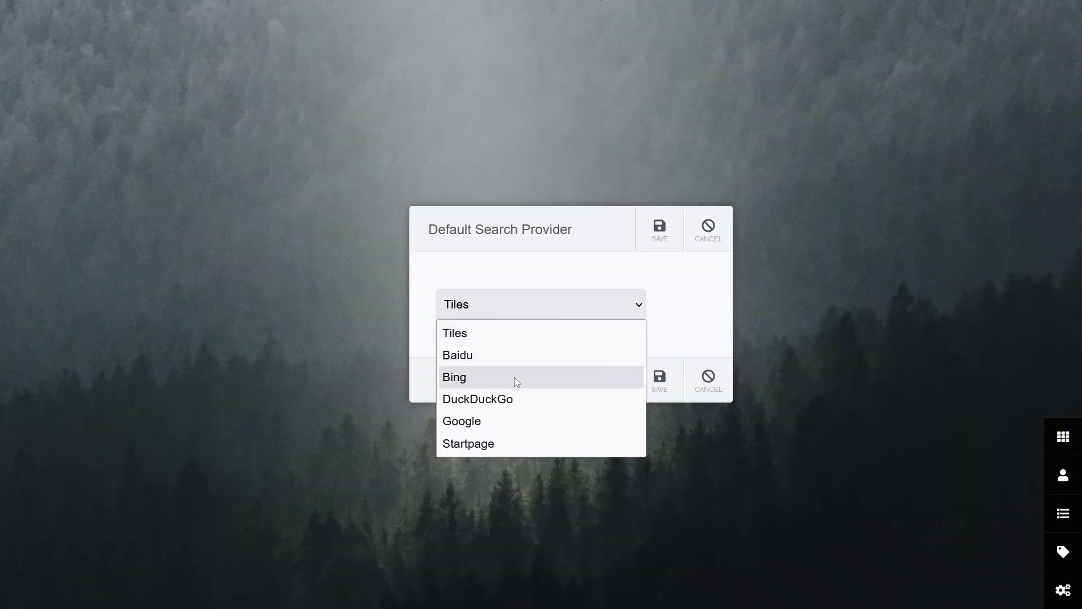
click(510, 399)
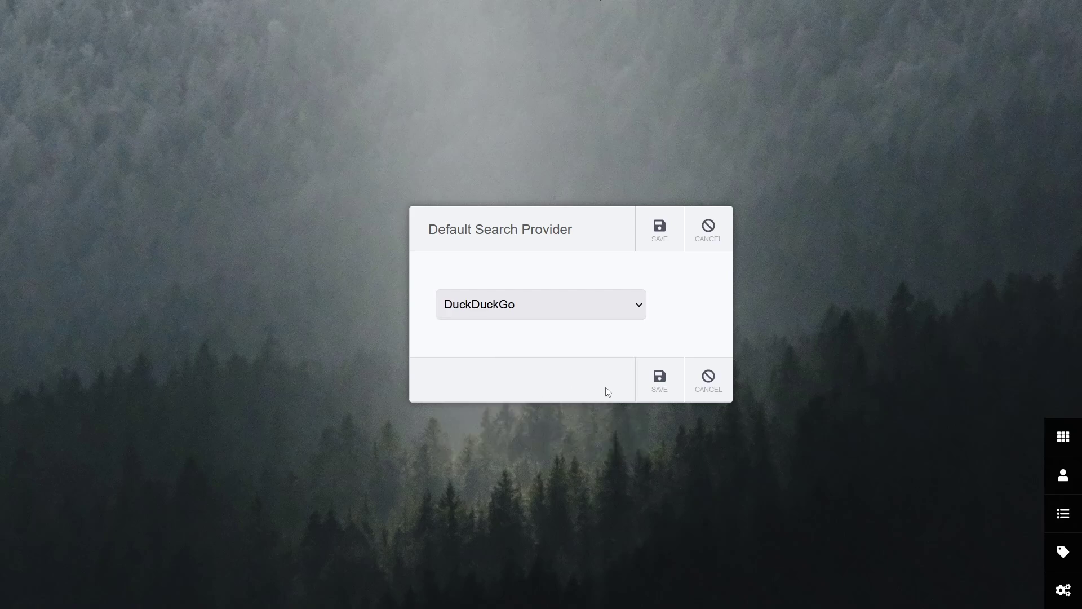
click(651, 387)
Back on the dashboard, type 'Learn Embedded Systems' into the DuckDuckGo search bar.
click(1063, 437)
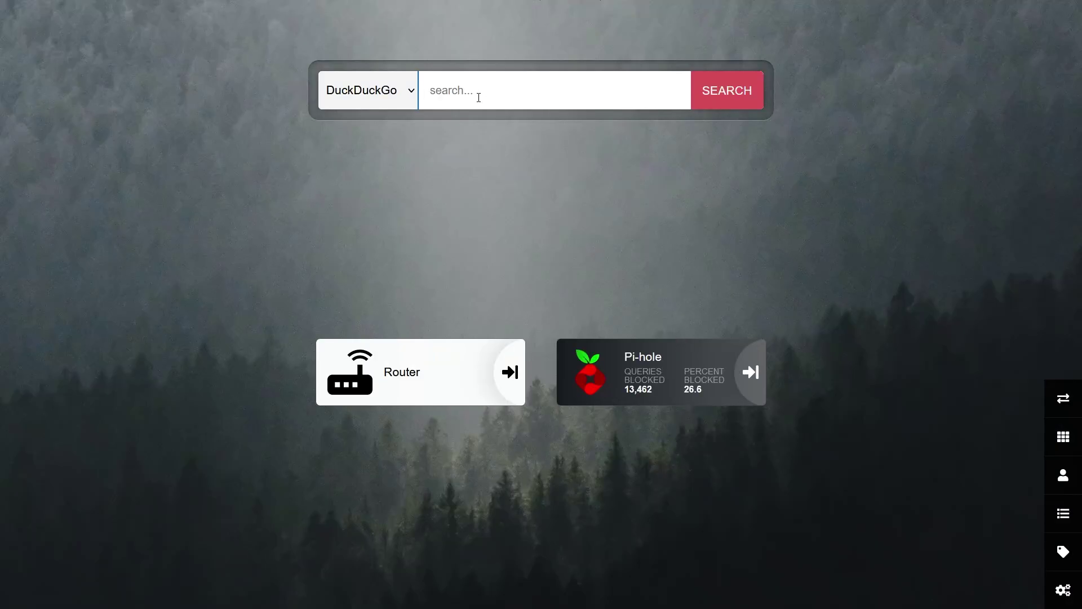
click(478, 98)
text(Learn Embedded Systems)
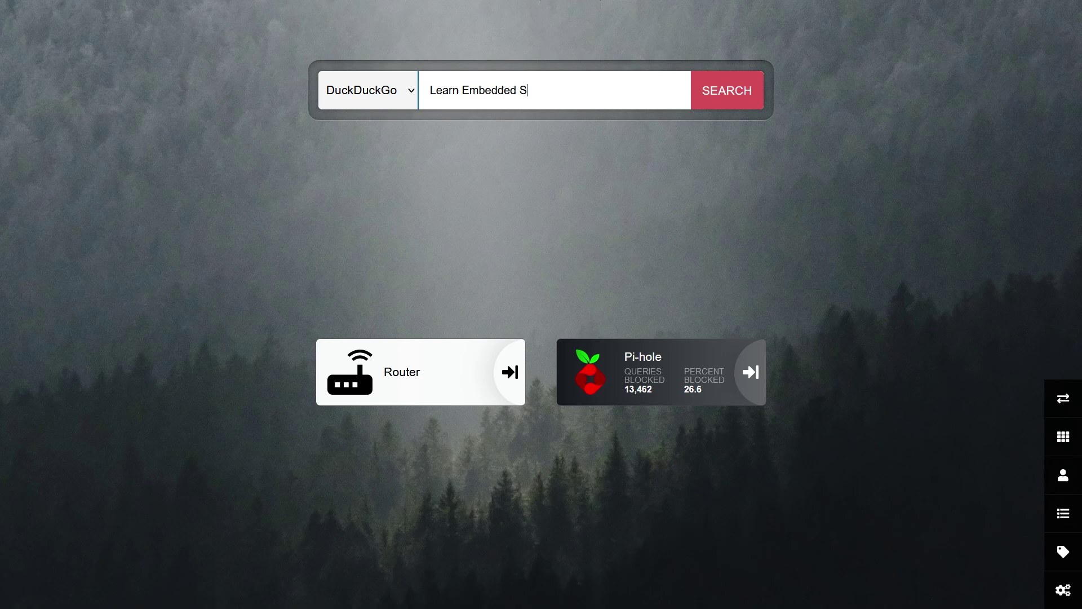